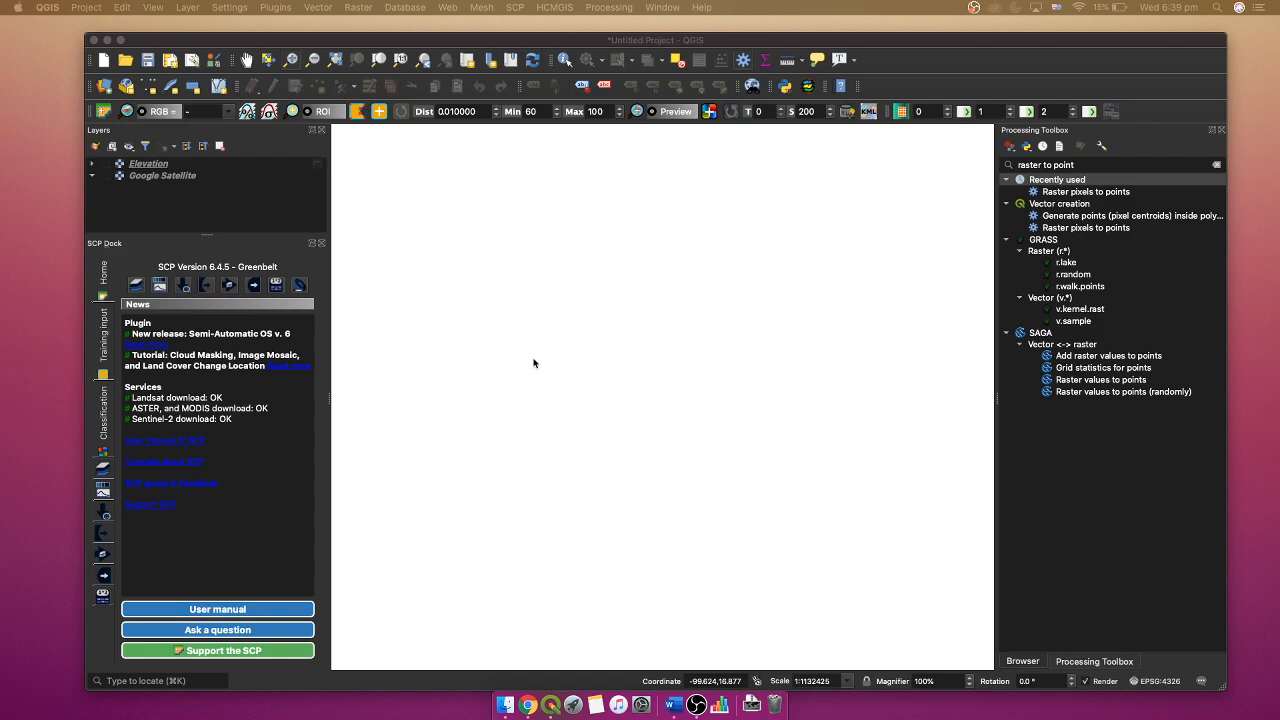
# - Show the Elevation layer on the map and expand its legend
pyautogui.click(106, 164)
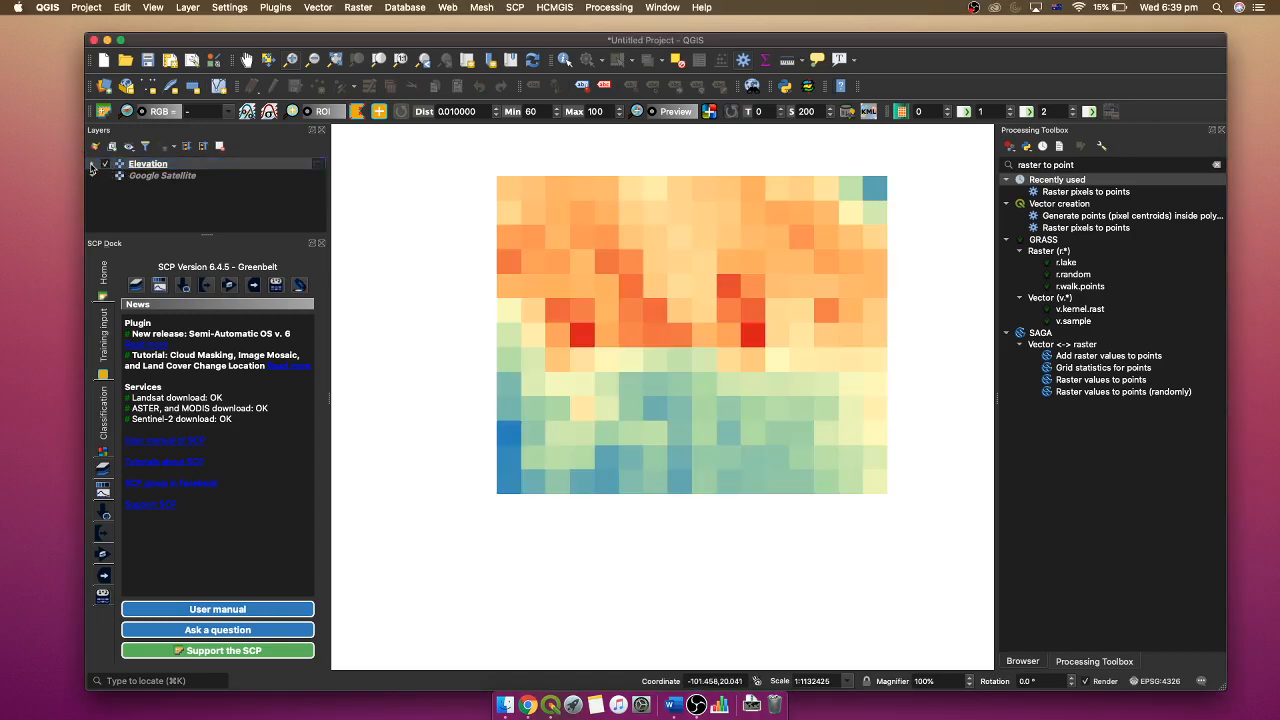
pyautogui.click(92, 165)
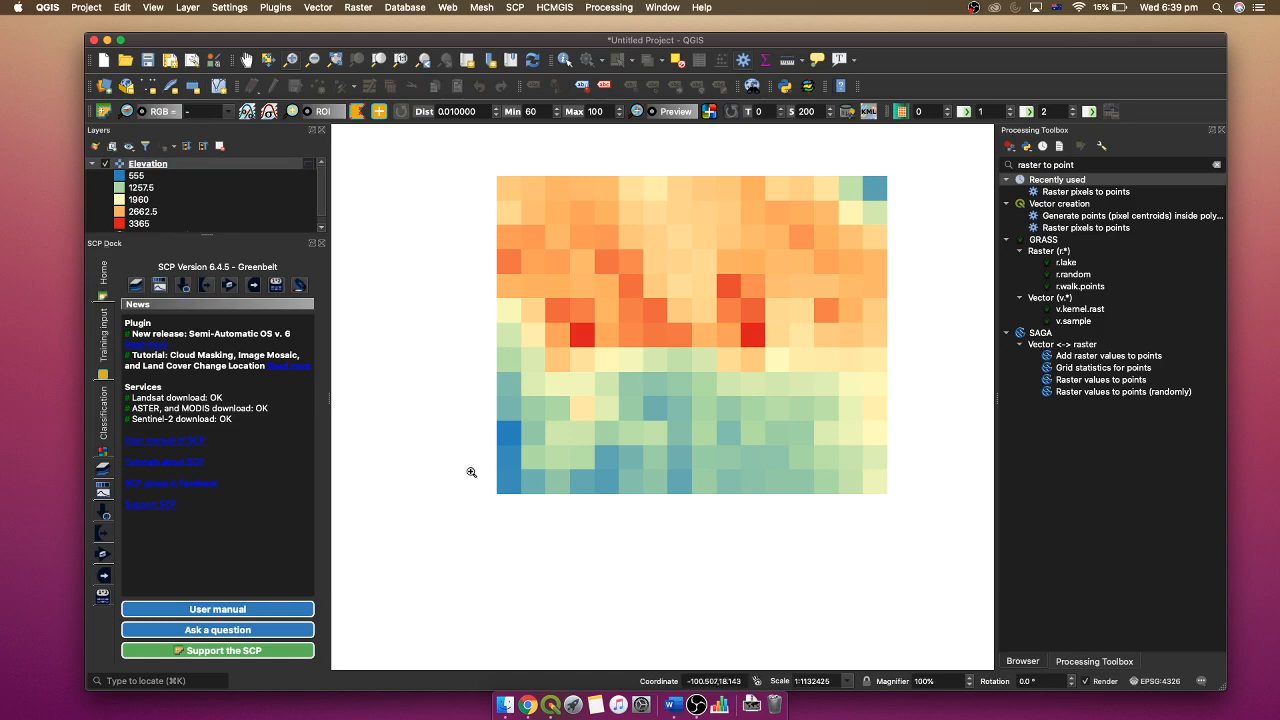
# - Open the Raster pixels to points tool and move its dialog aside
pyautogui.click(1109, 163)
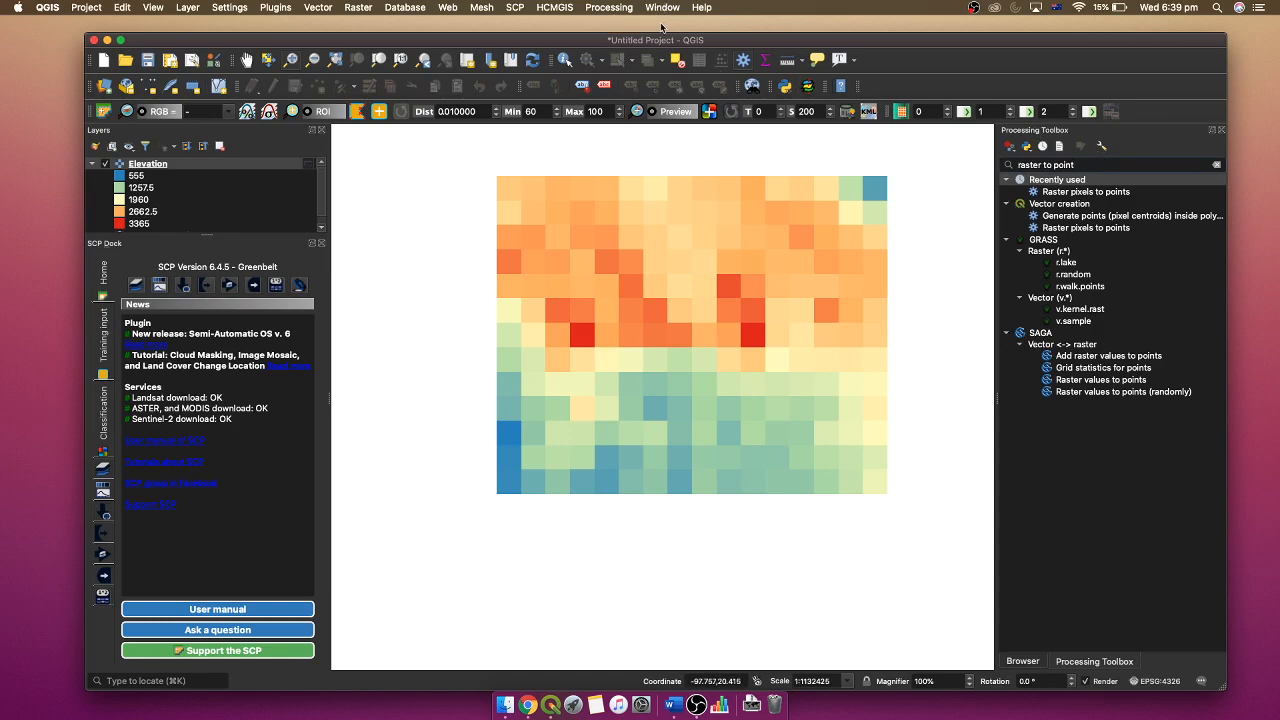
pyautogui.click(612, 8)
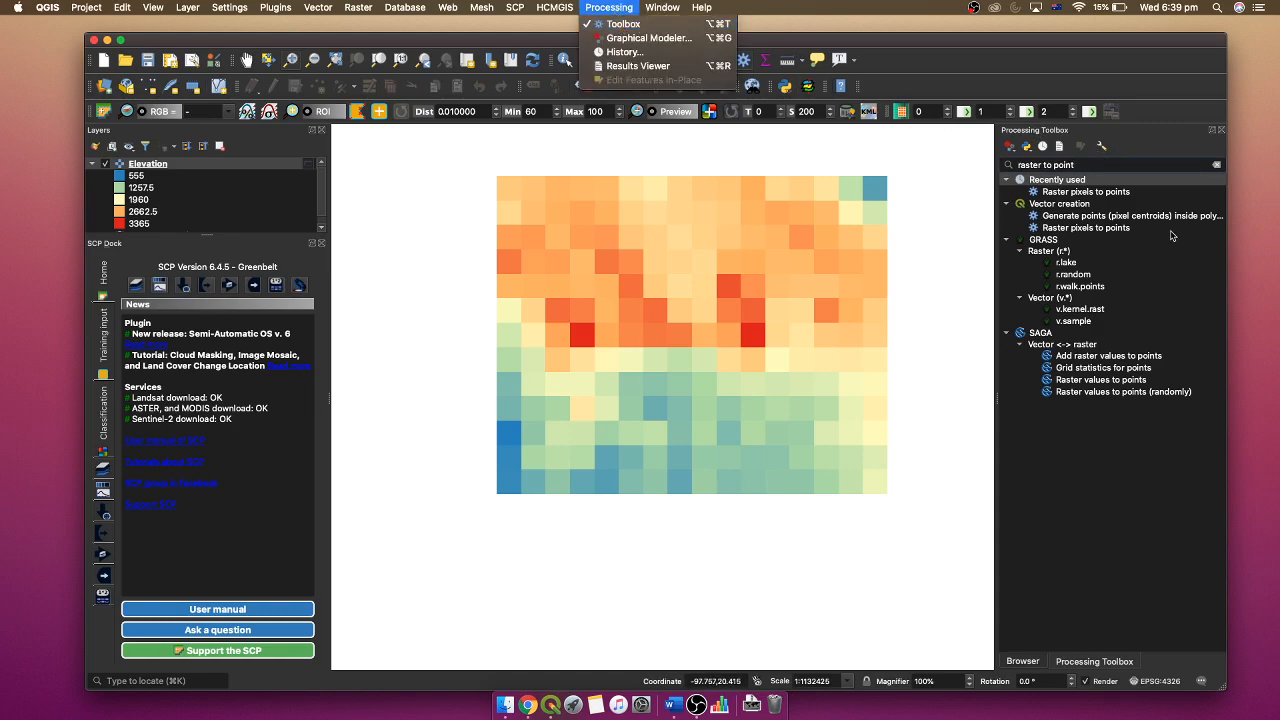
pyautogui.click(1138, 150)
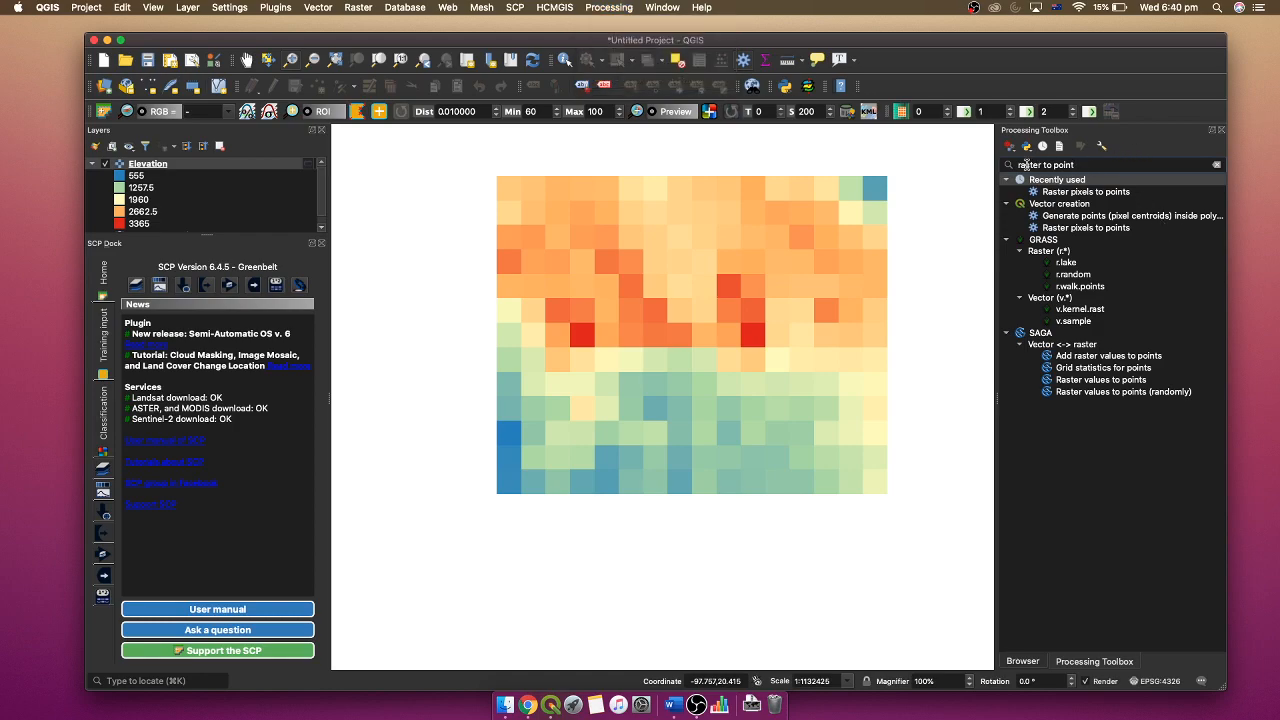
pyautogui.click(1095, 192)
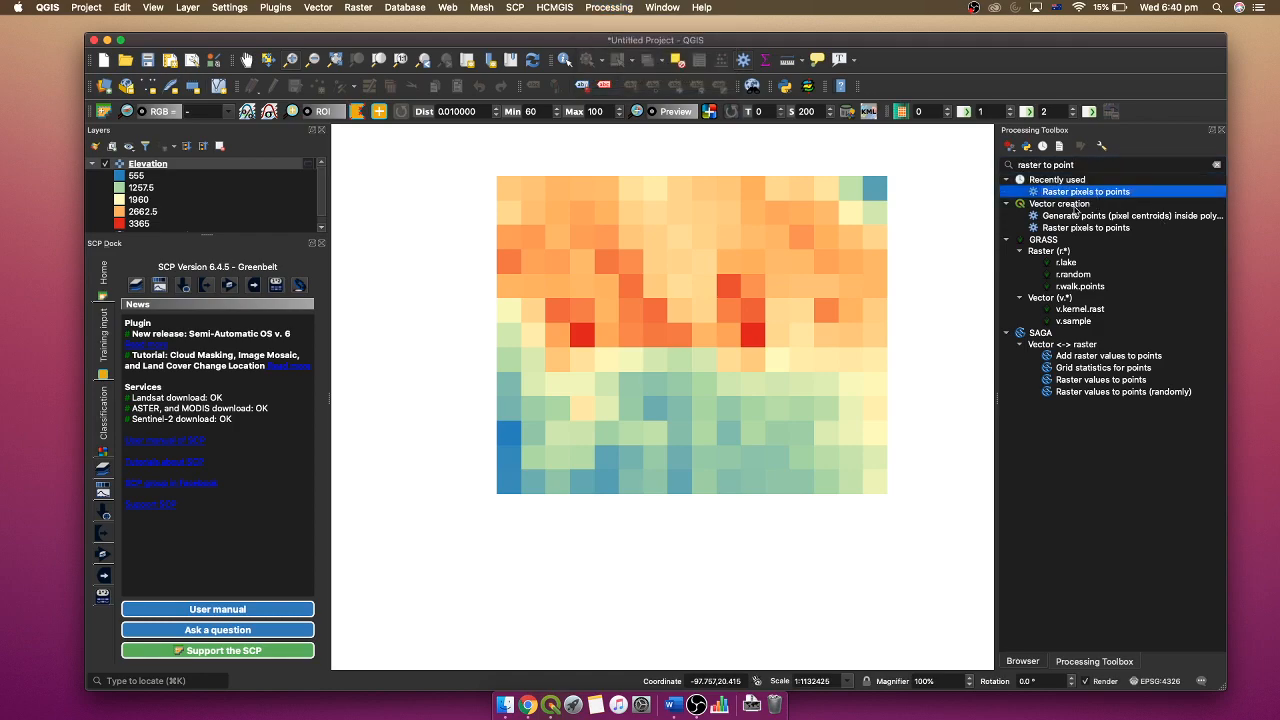
pyautogui.doubleClick(1090, 192)
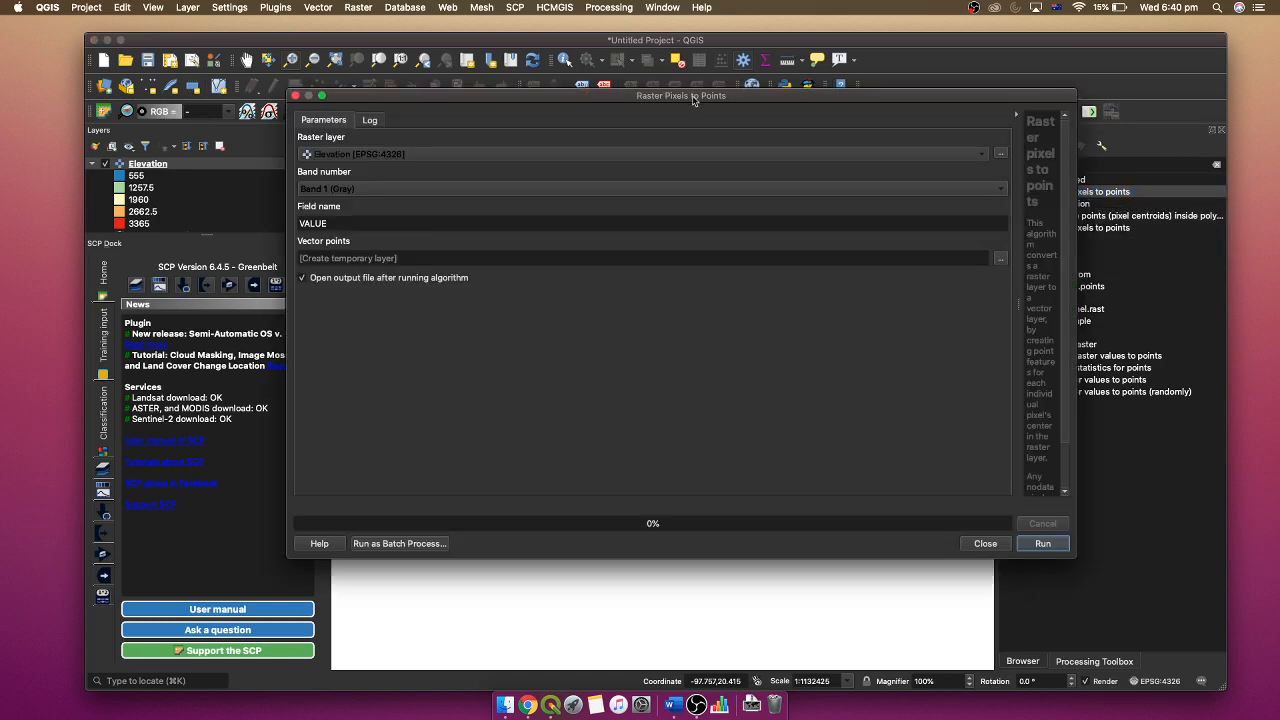
pyautogui.moveTo(693, 99); pyautogui.dragTo(879, 172)
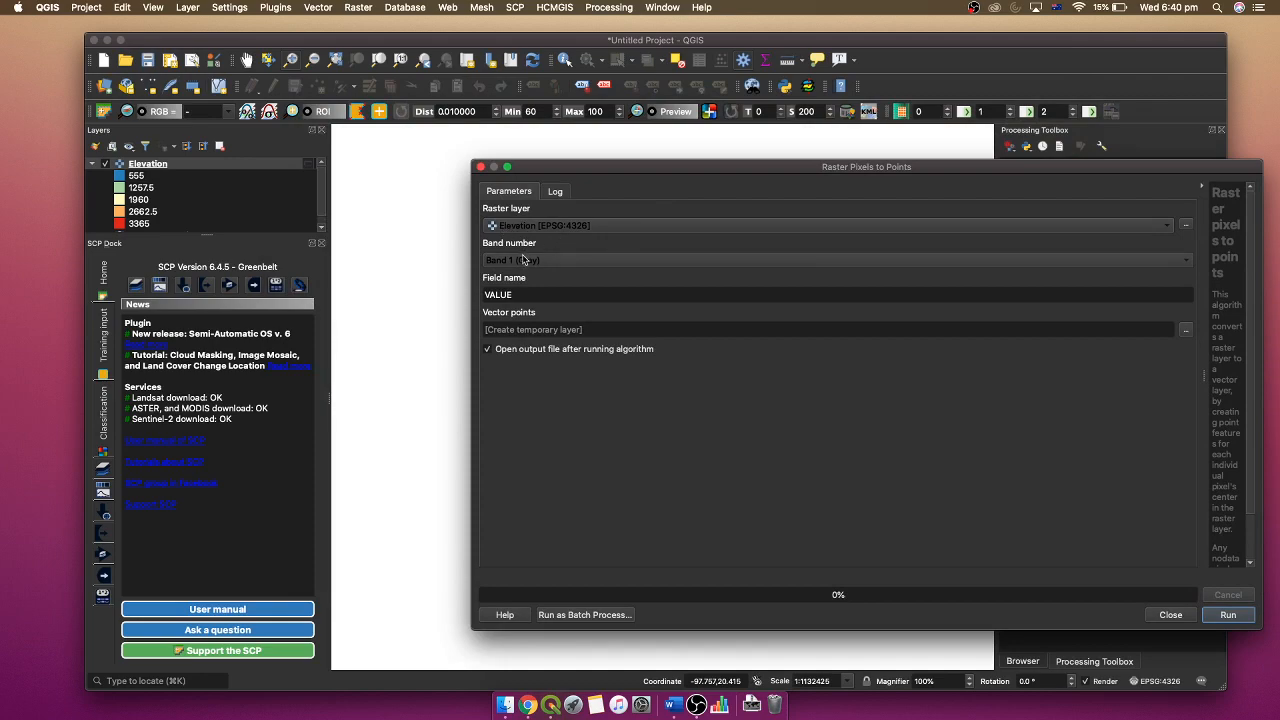
# - Convert the Elevation raster to a temporary point layer with the field name Elev, and close the tool dialog
pyautogui.click(521, 298)
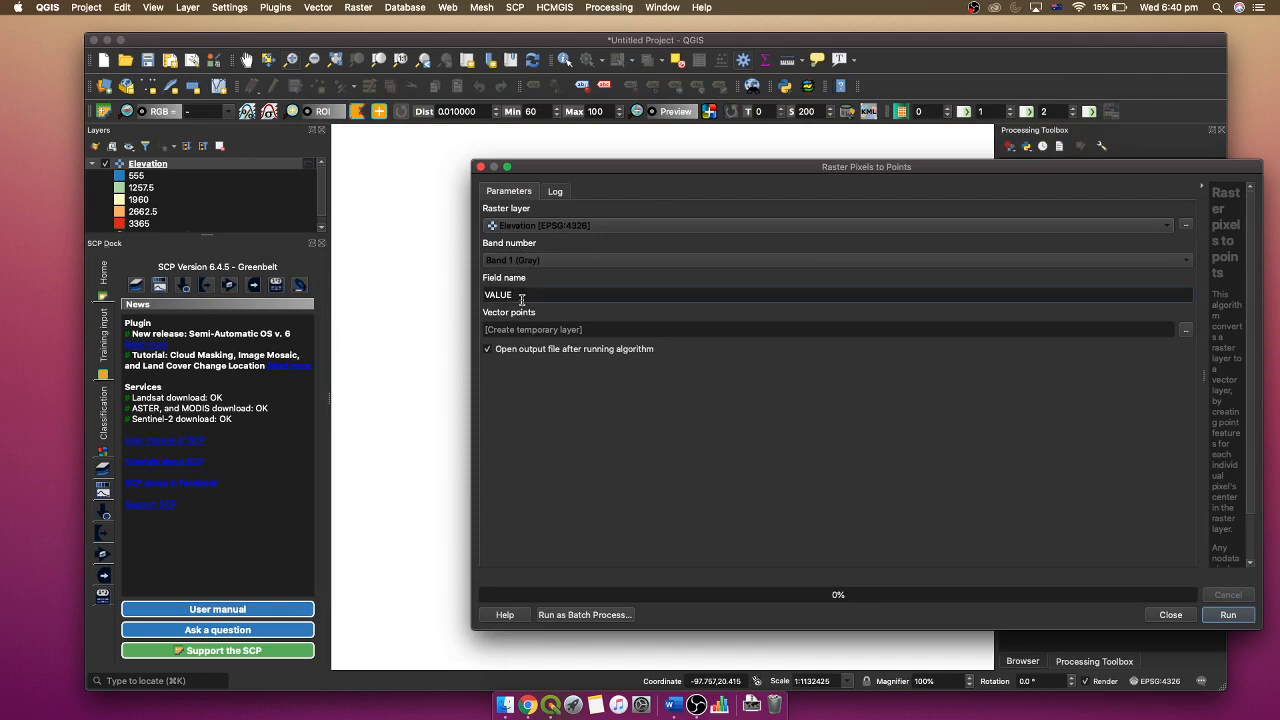
pyautogui.moveTo(521, 298); pyautogui.dragTo(468, 301)
pyautogui.write('Elev')
pyautogui.moveTo(851, 167); pyautogui.dragTo(686, 152)
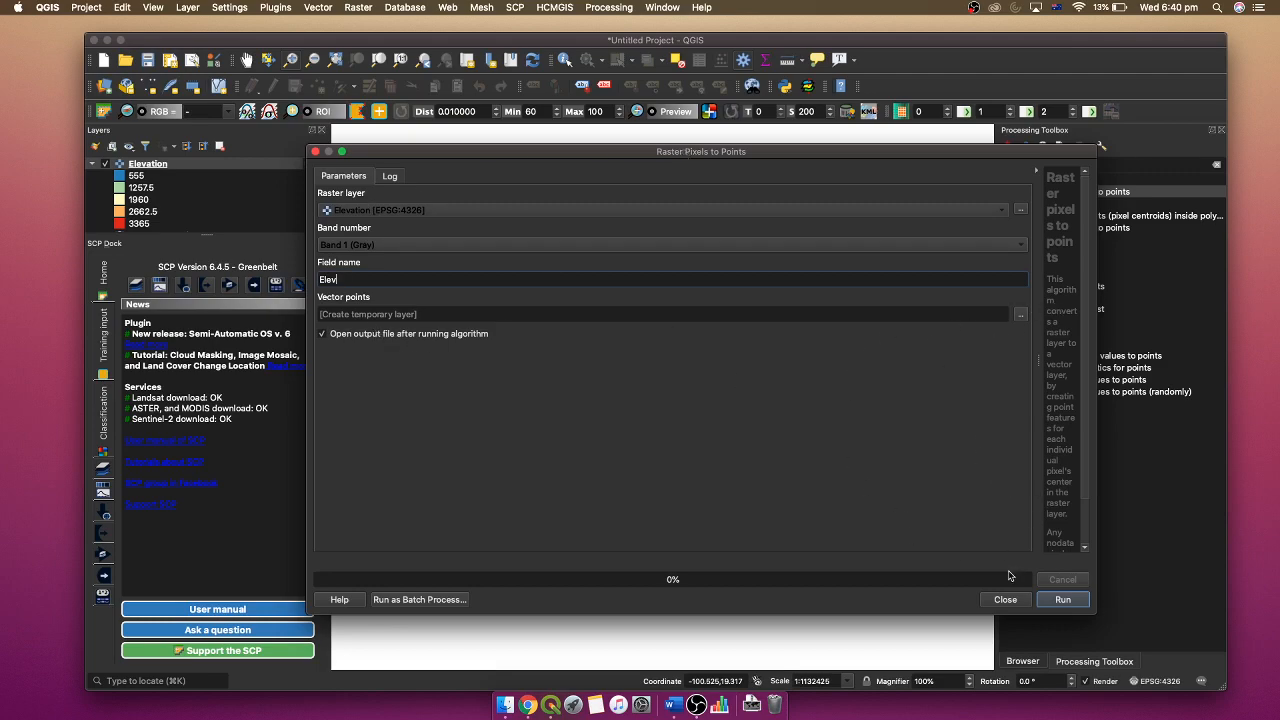
pyautogui.click(1061, 600)
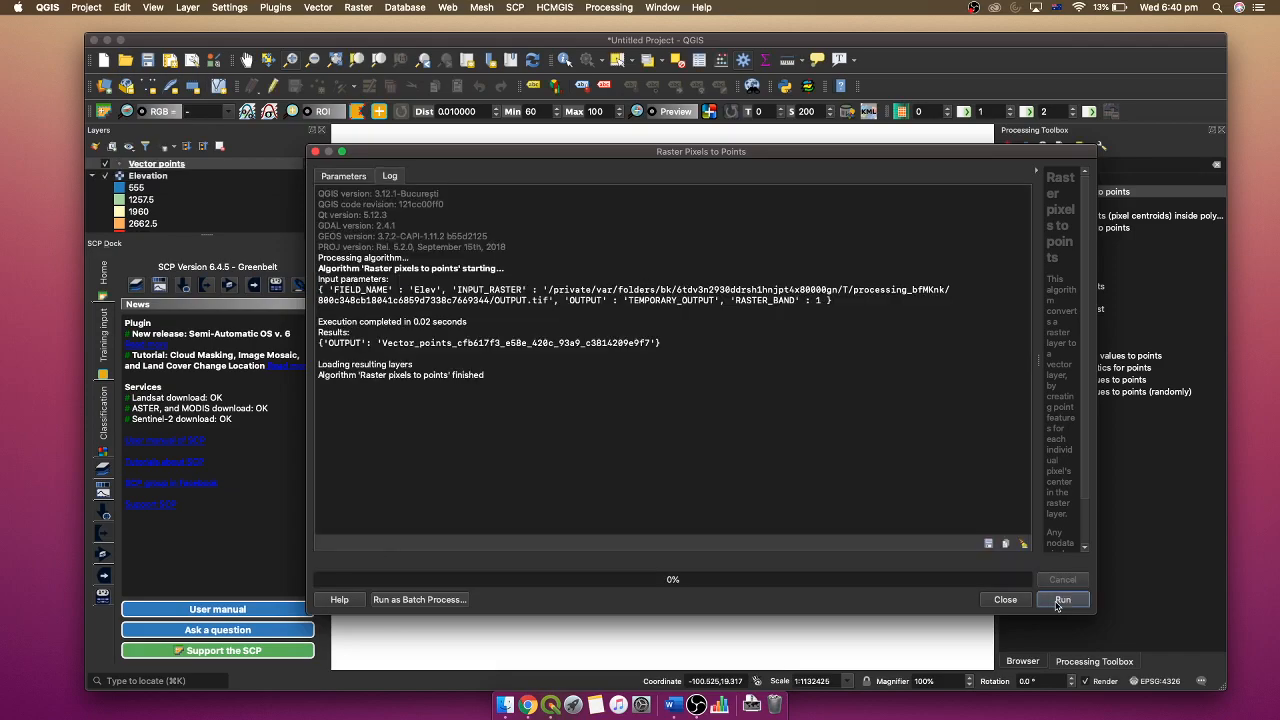
pyautogui.click(986, 600)
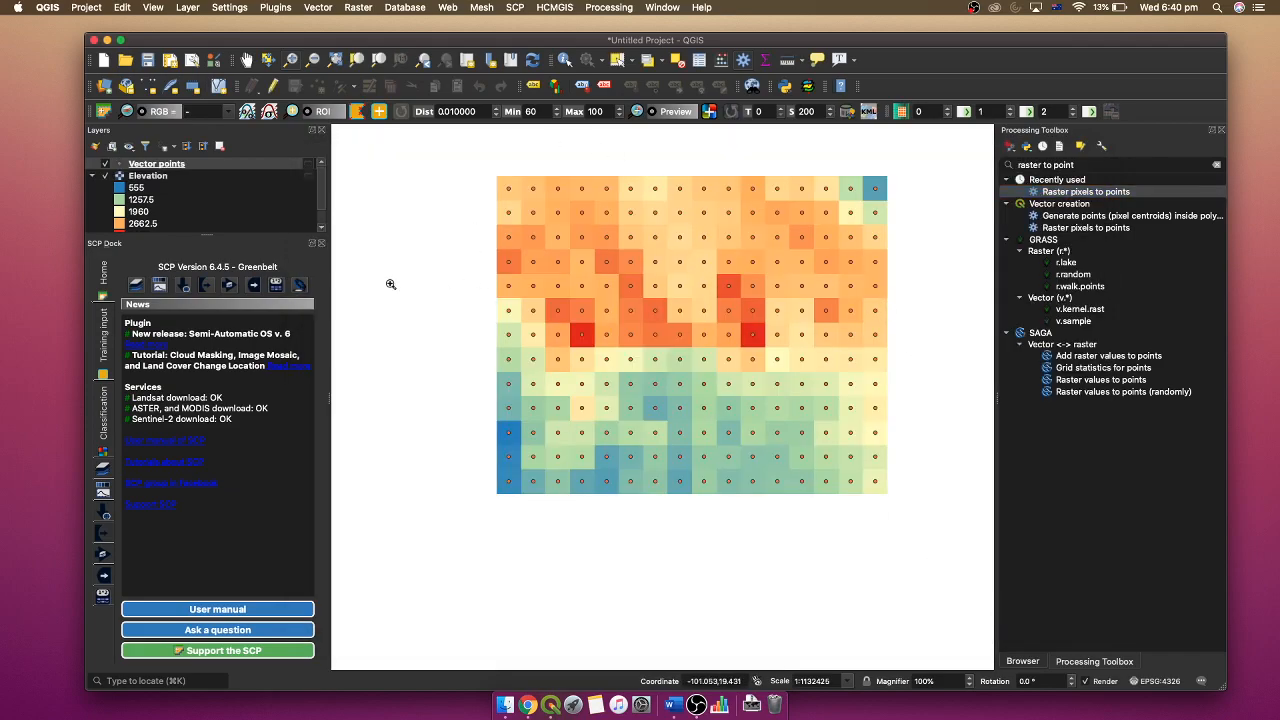
# - Hide the Elevation layer and open the Vector points attribute table in a smaller, movable window
pyautogui.click(105, 176)
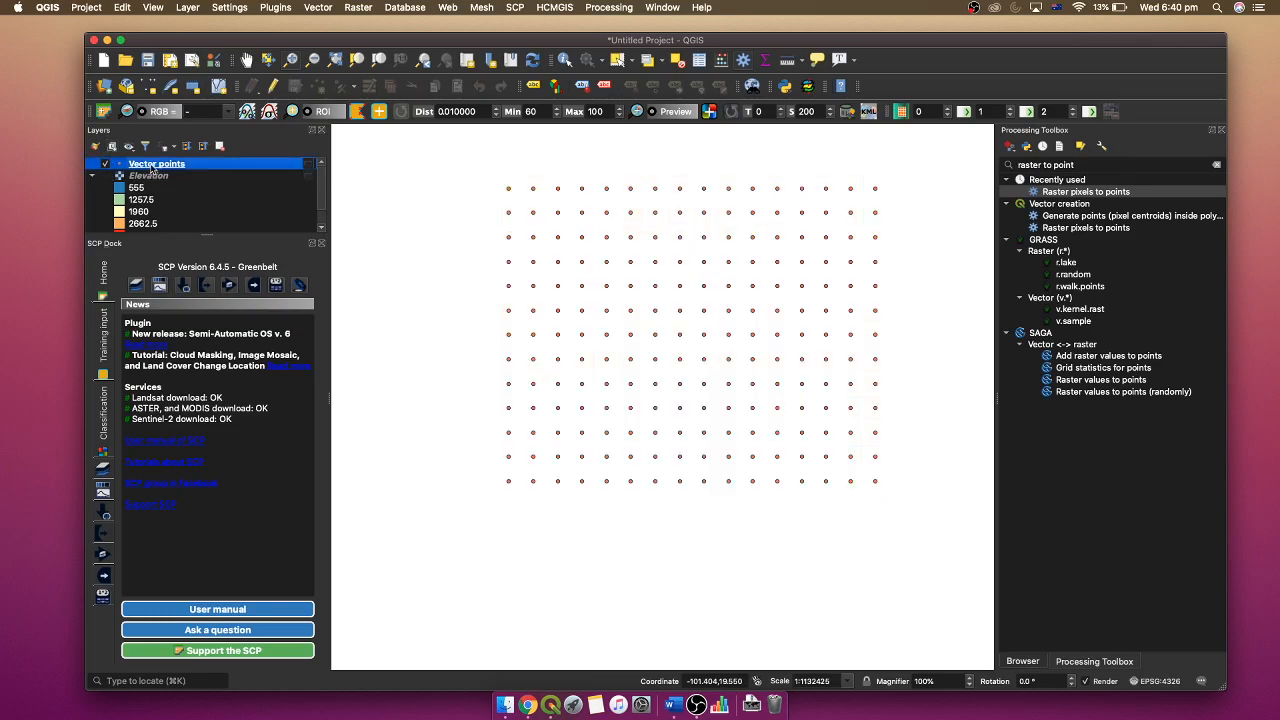
pyautogui.click(699, 61)
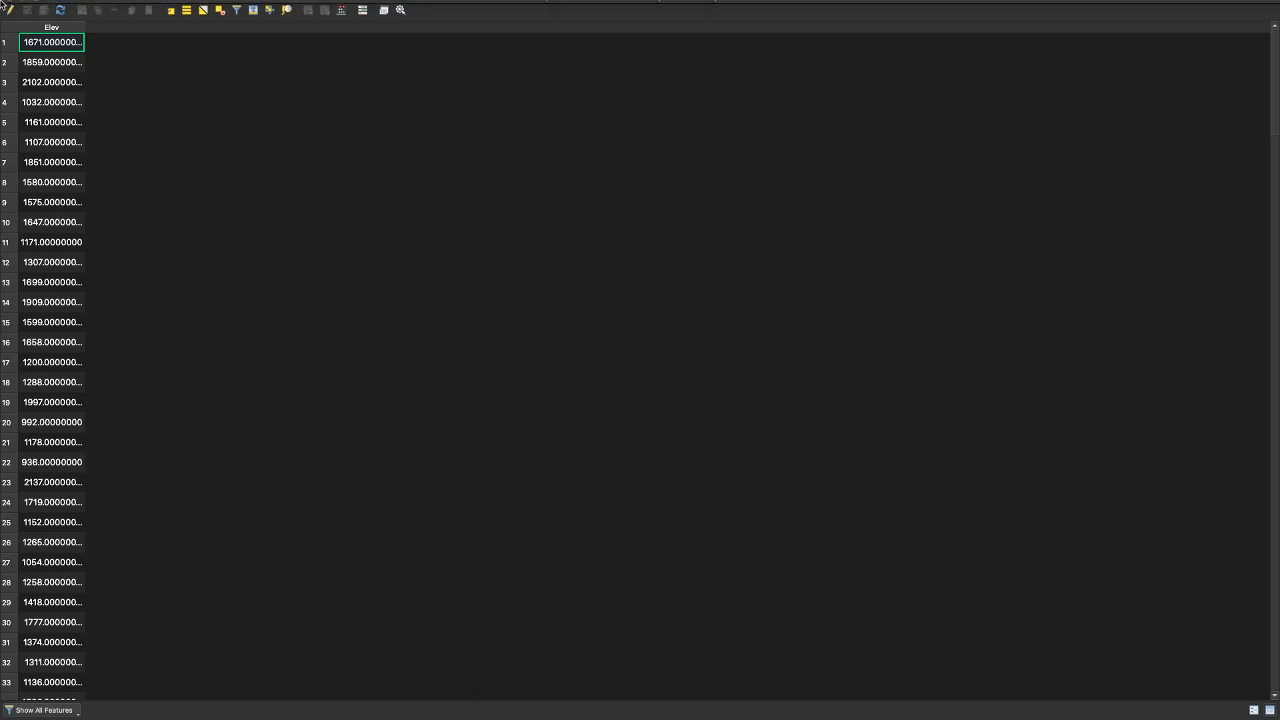
pyautogui.click(35, 22)
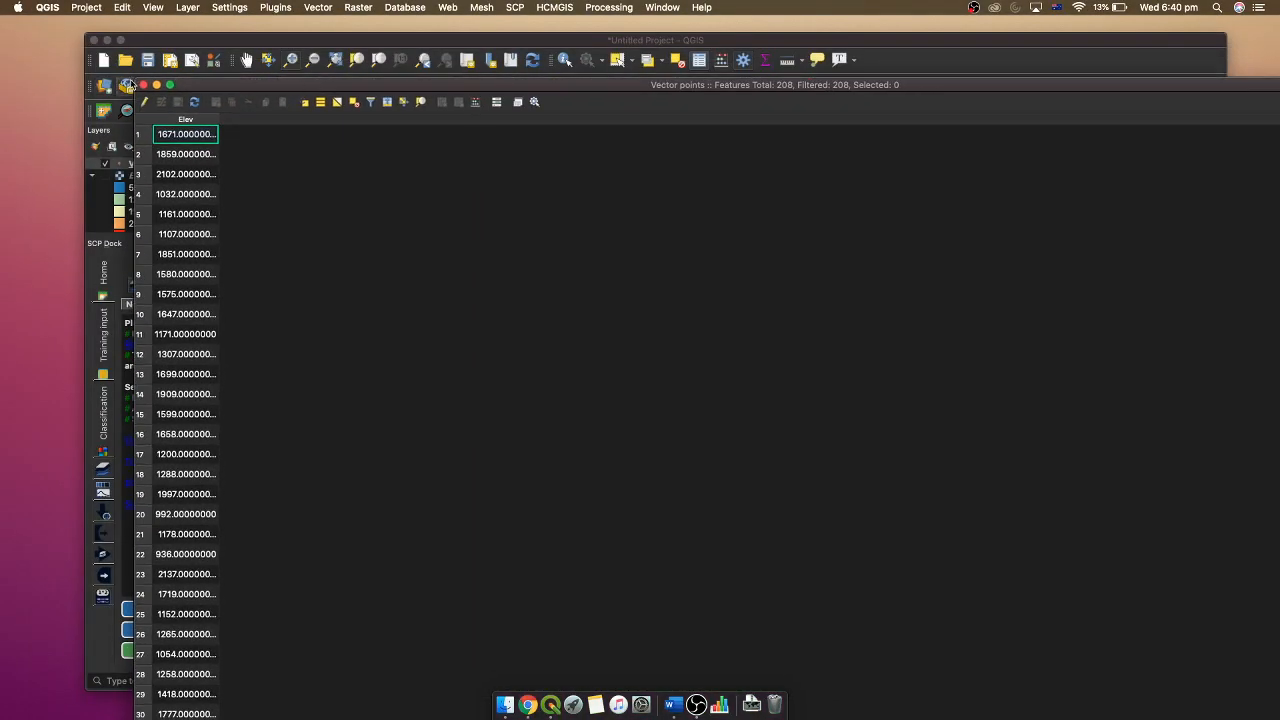
pyautogui.moveTo(132, 85); pyautogui.dragTo(520, 281)
pyautogui.moveTo(620, 283); pyautogui.dragTo(395, 166)
# - Bring the Vector points attribute table back to the front and resize it over the map canvas
pyautogui.click(293, 280)
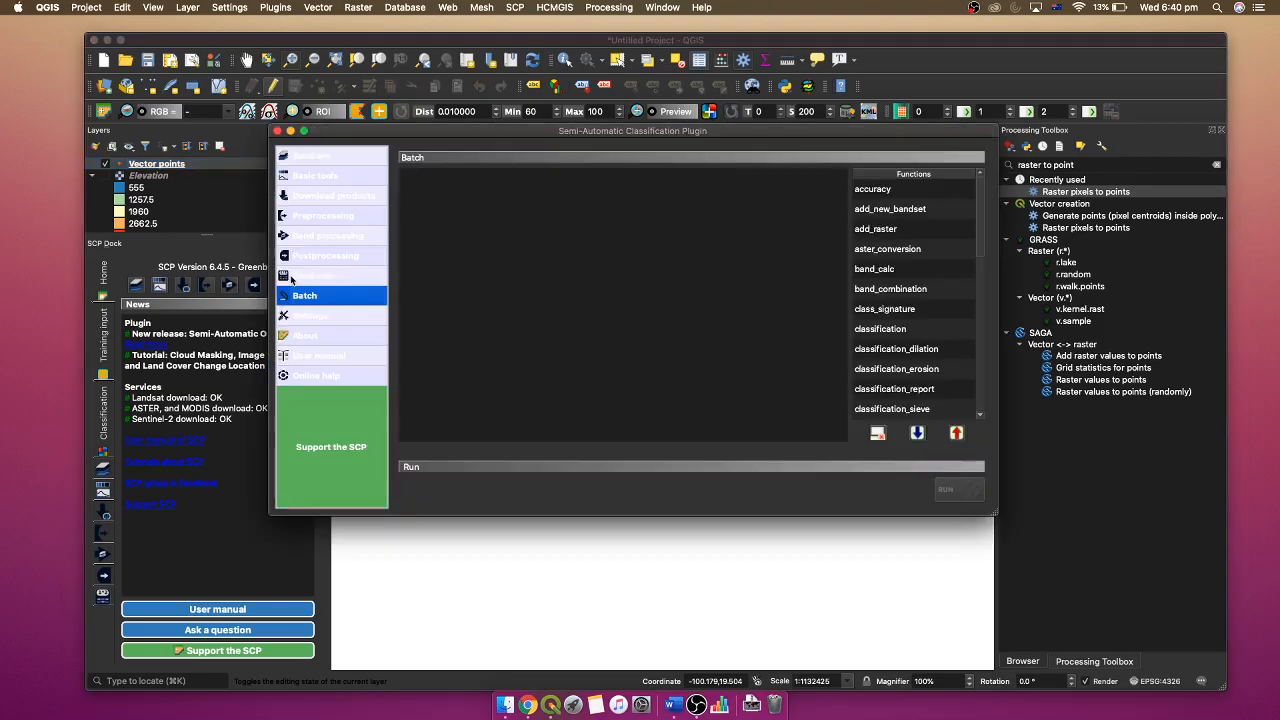
pyautogui.click(278, 131)
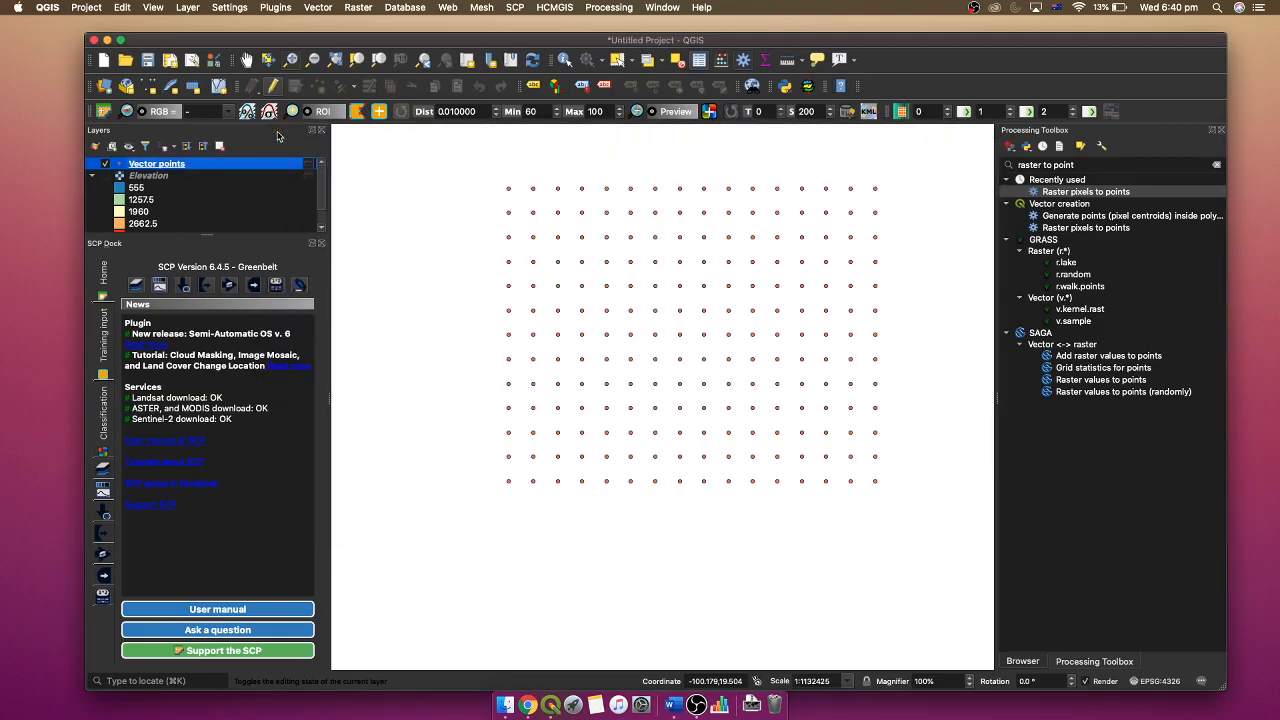
pyautogui.hotkey('ctrl', 'Up')
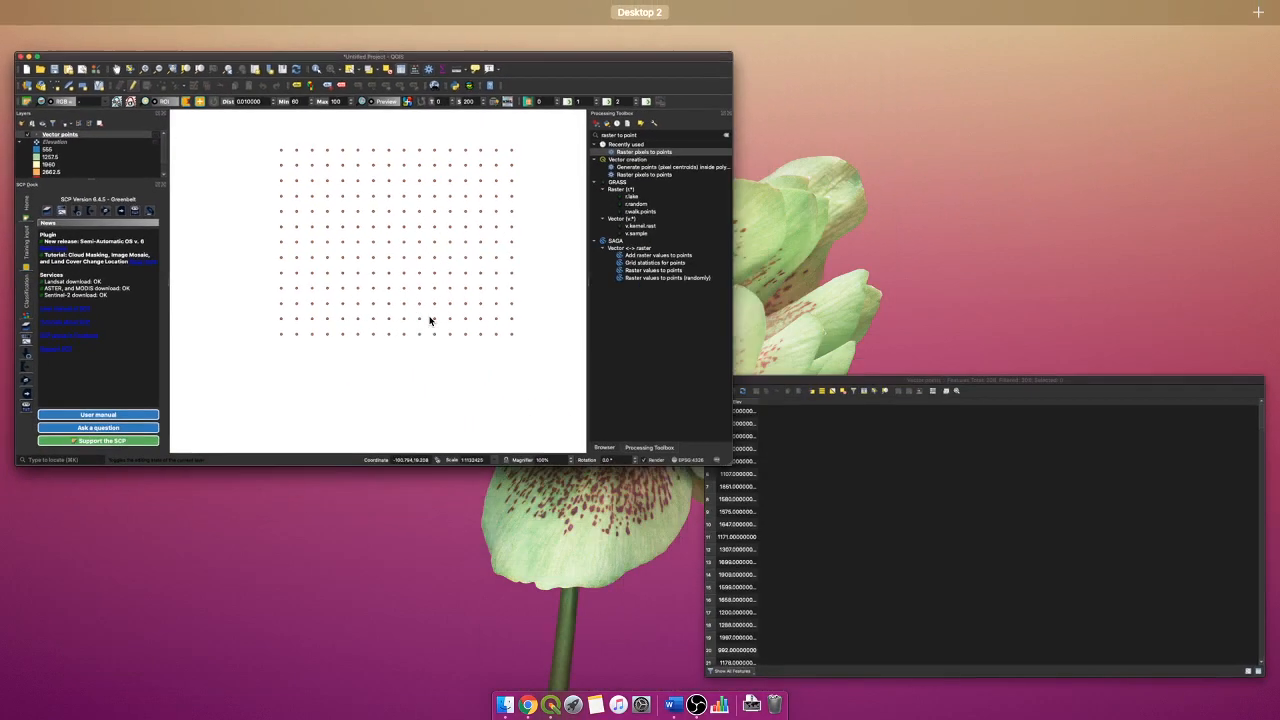
pyautogui.click(826, 514)
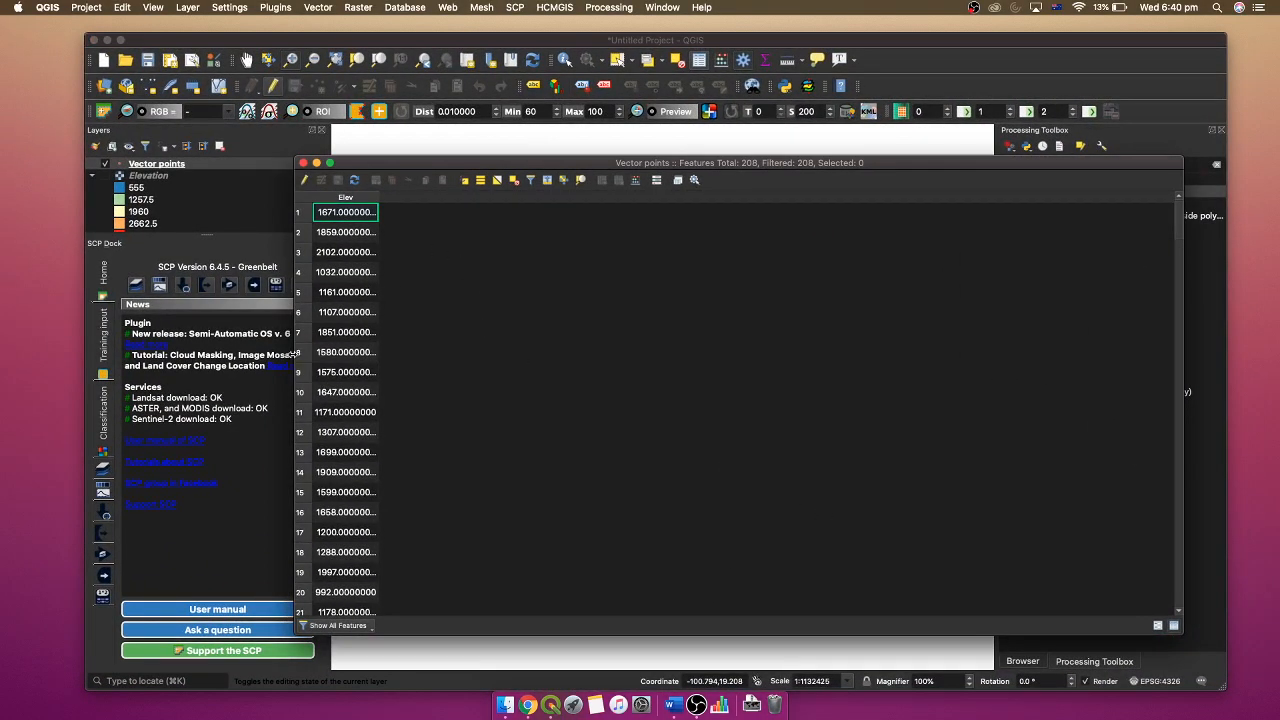
pyautogui.moveTo(301, 356); pyautogui.dragTo(480, 356)
pyautogui.moveTo(790, 166); pyautogui.dragTo(917, 200)
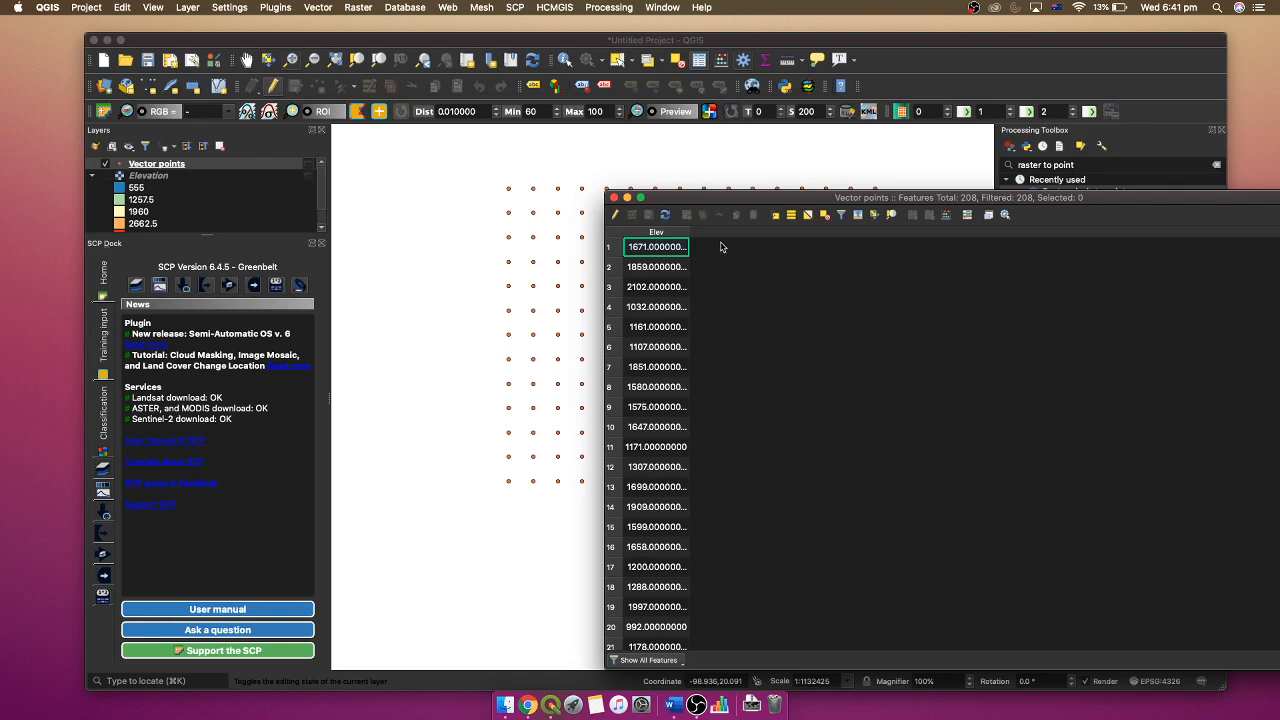
pyautogui.moveTo(752, 199); pyautogui.dragTo(625, 181)
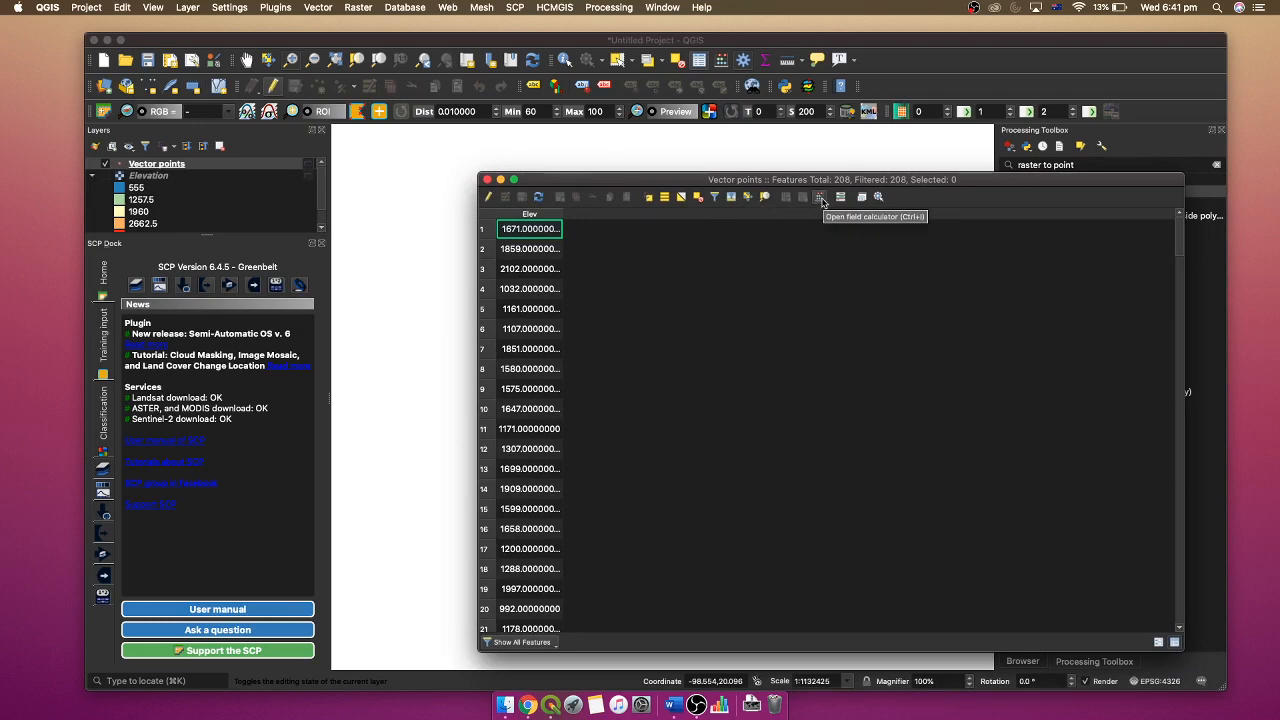
# - Enable editing on Vector points and add a whole-number field X_coord calculated with the expression $x
pyautogui.click(490, 204)
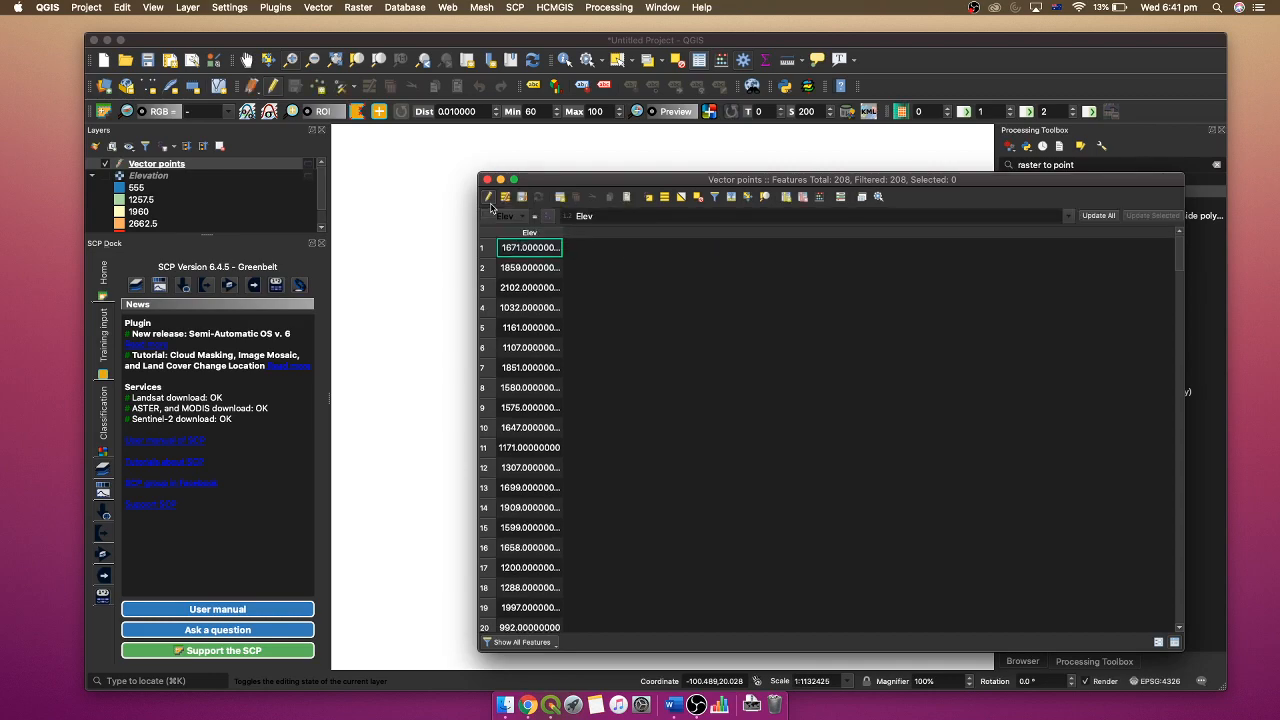
pyautogui.click(819, 201)
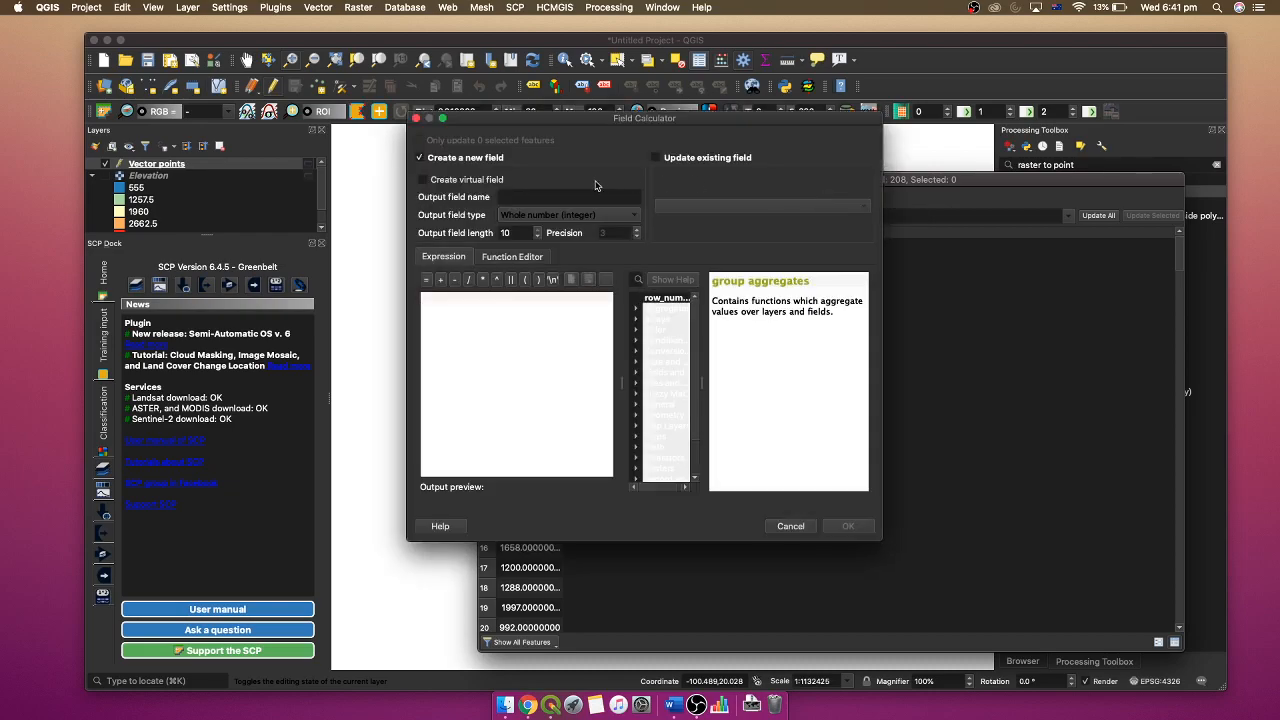
pyautogui.moveTo(587, 121); pyautogui.dragTo(781, 145)
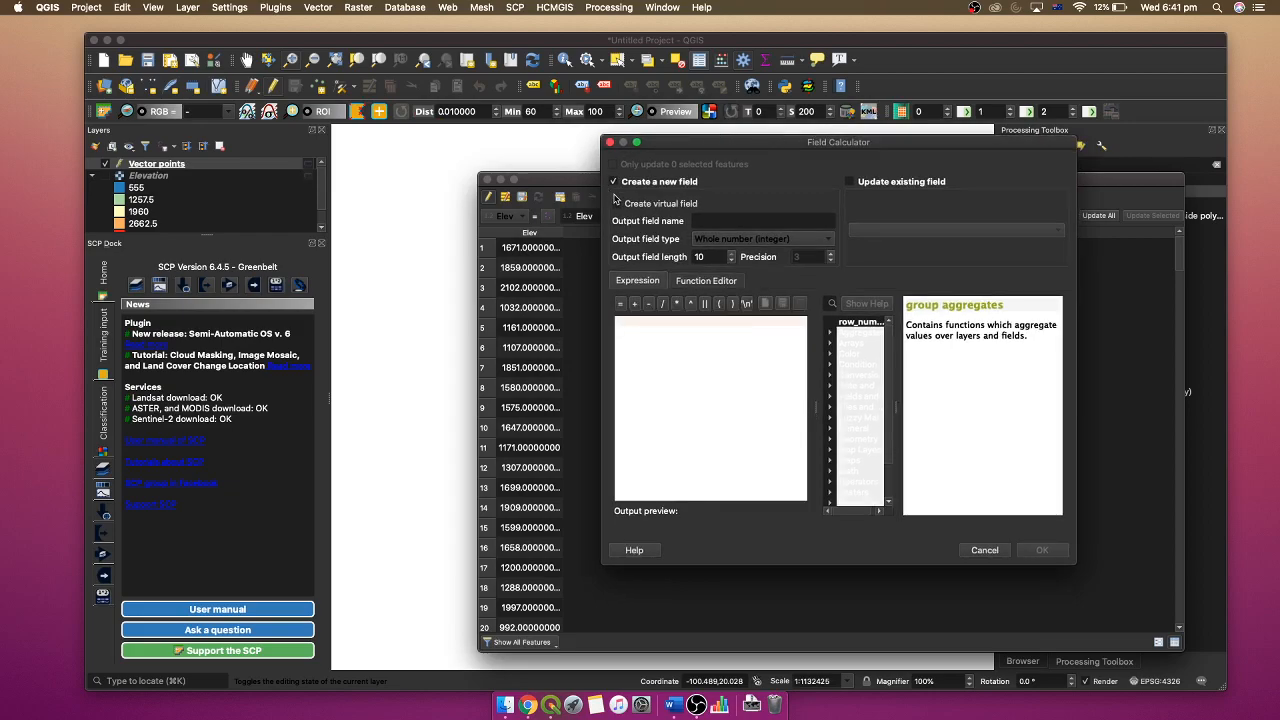
pyautogui.click(710, 220)
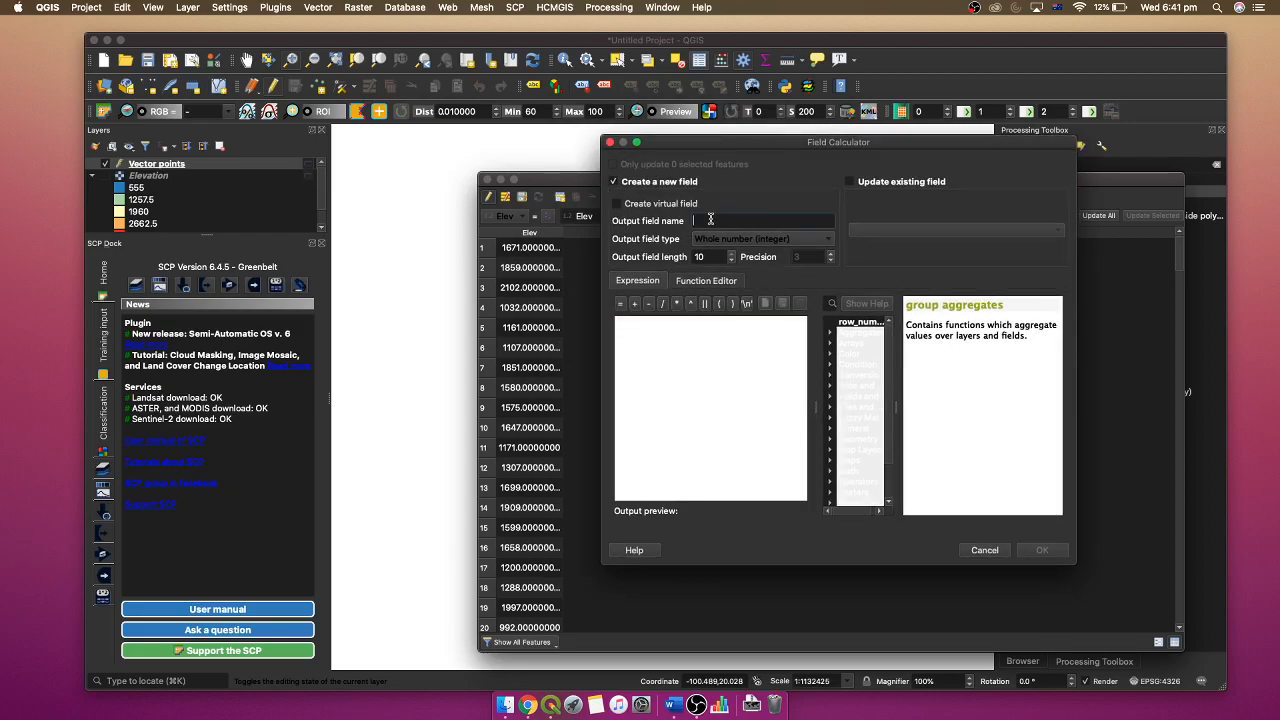
pyautogui.write('X_coord')
pyautogui.click(683, 342)
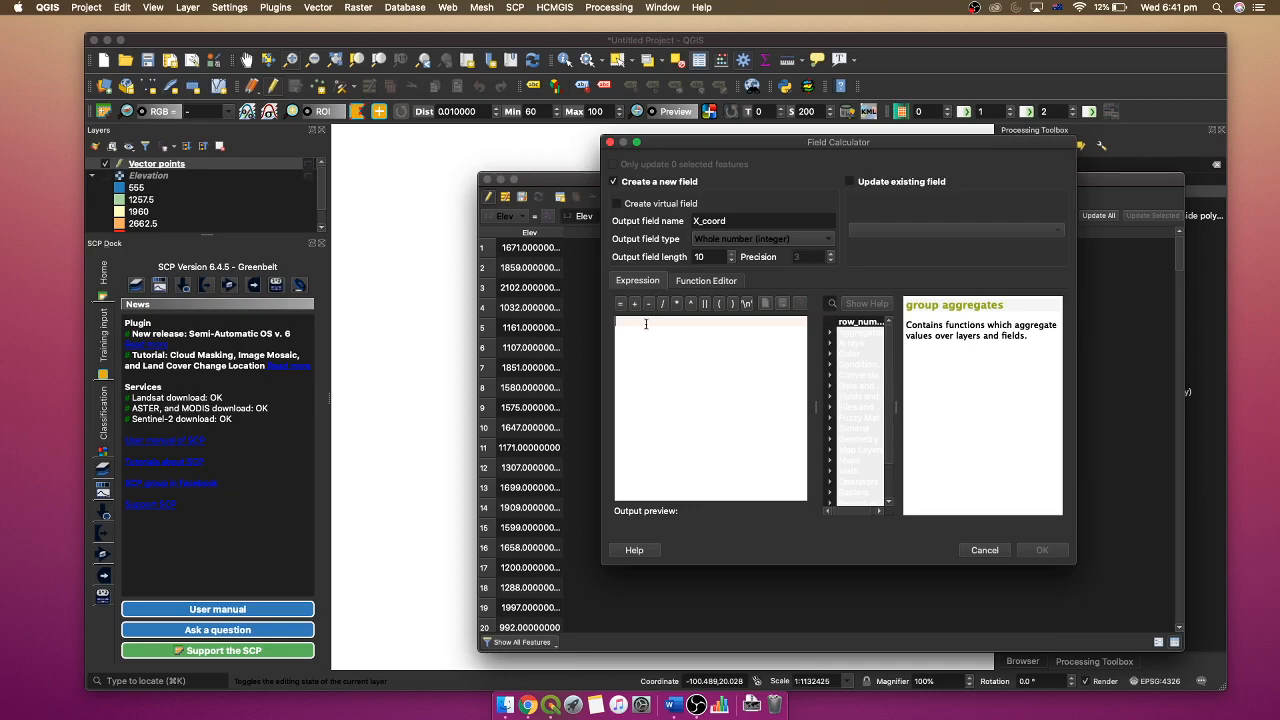
pyautogui.write('$')
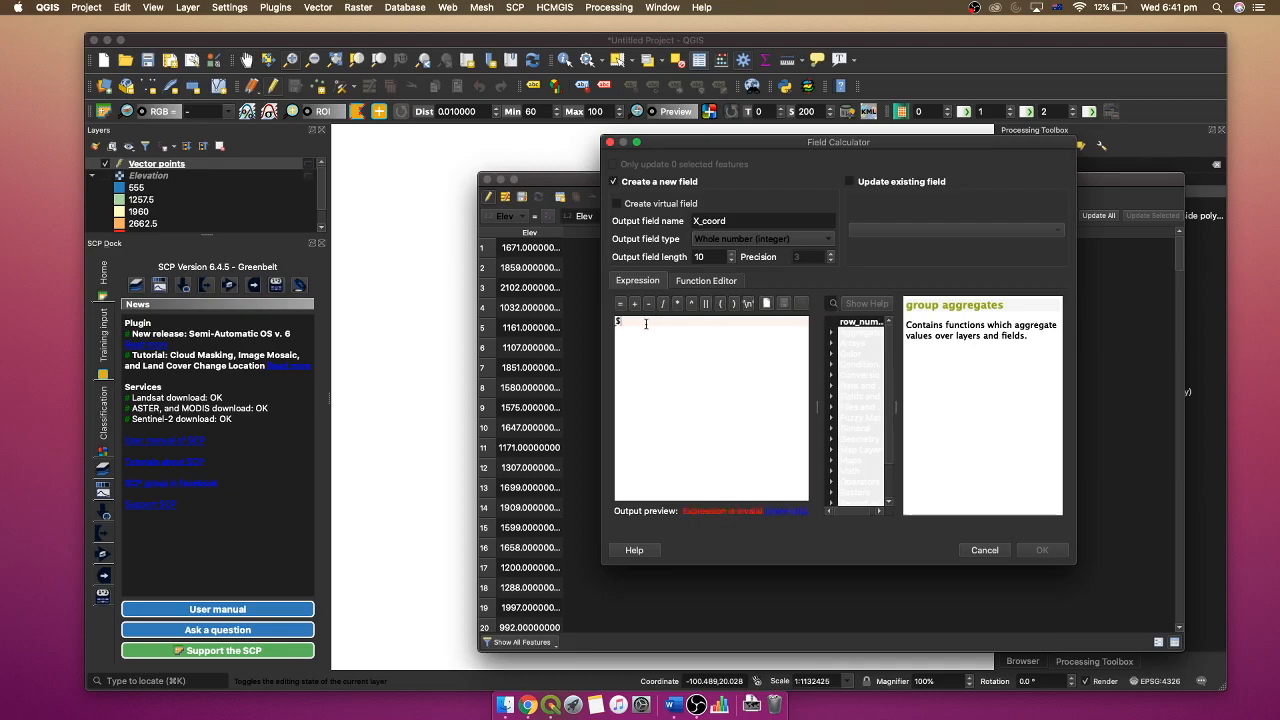
pyautogui.write('x')
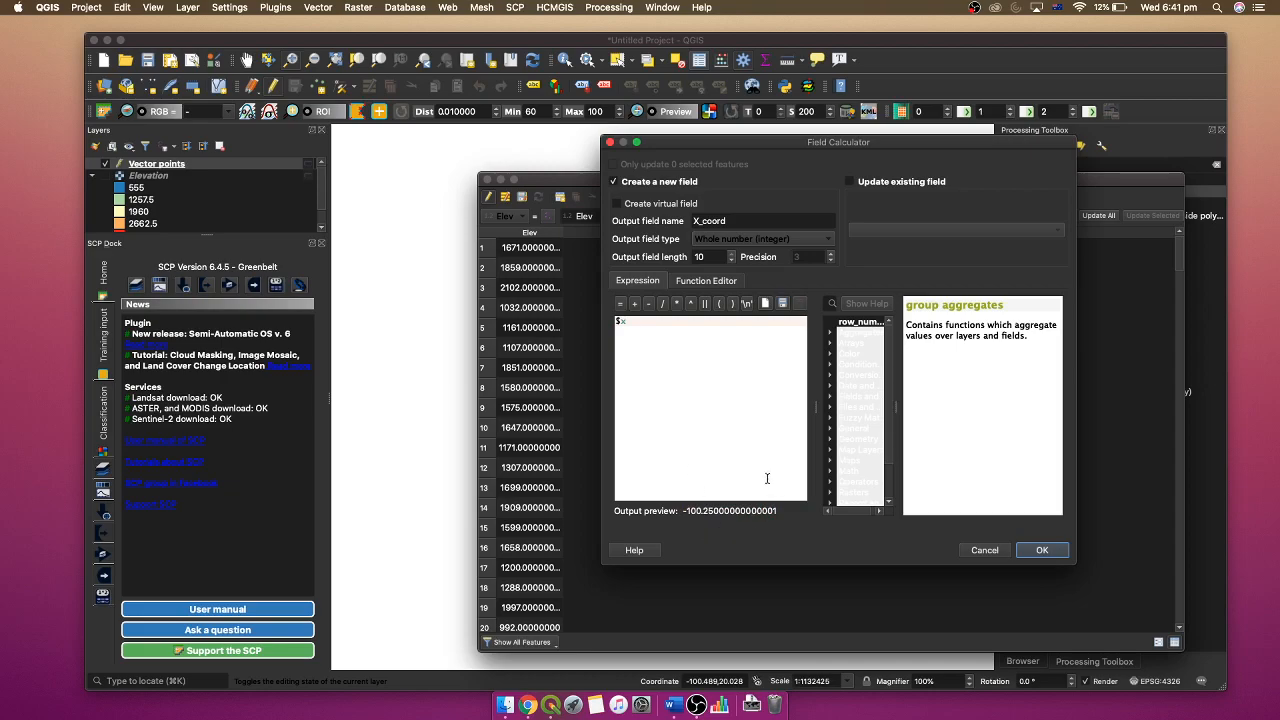
pyautogui.click(1042, 551)
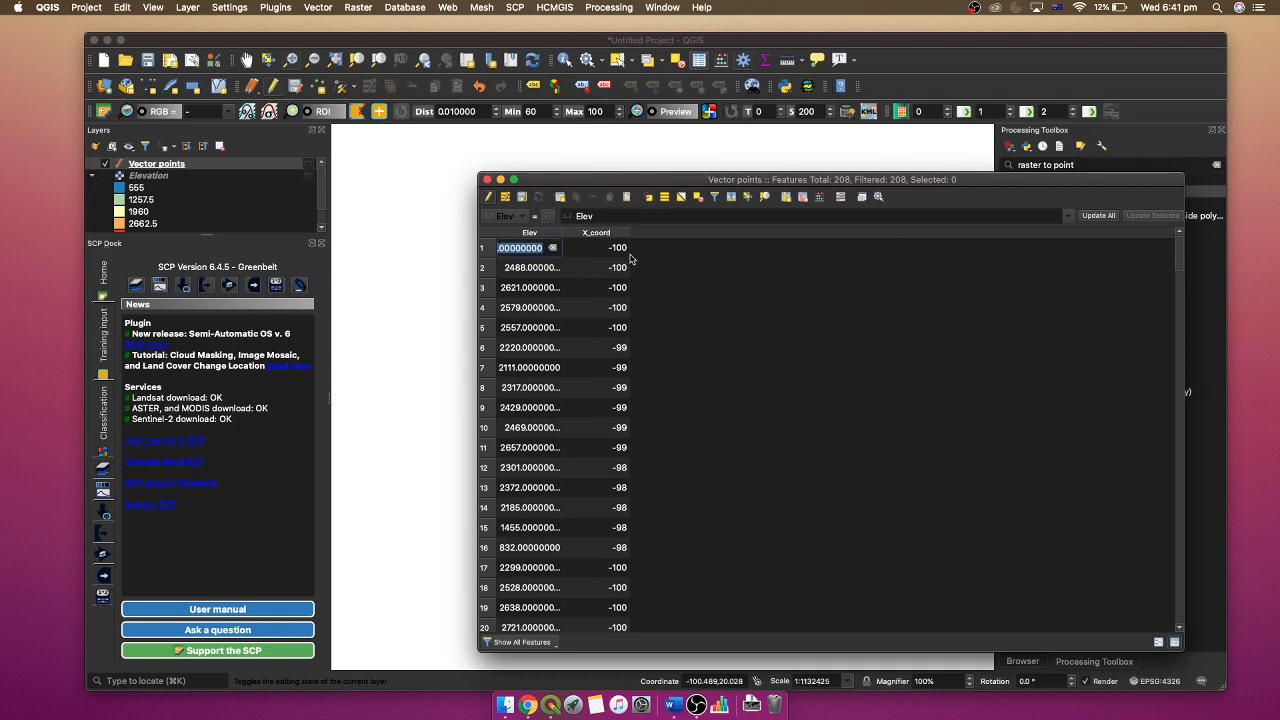
# - Add a whole-number field Y_coord to Vector points, calculated with the expression $y
pyautogui.click(820, 197)
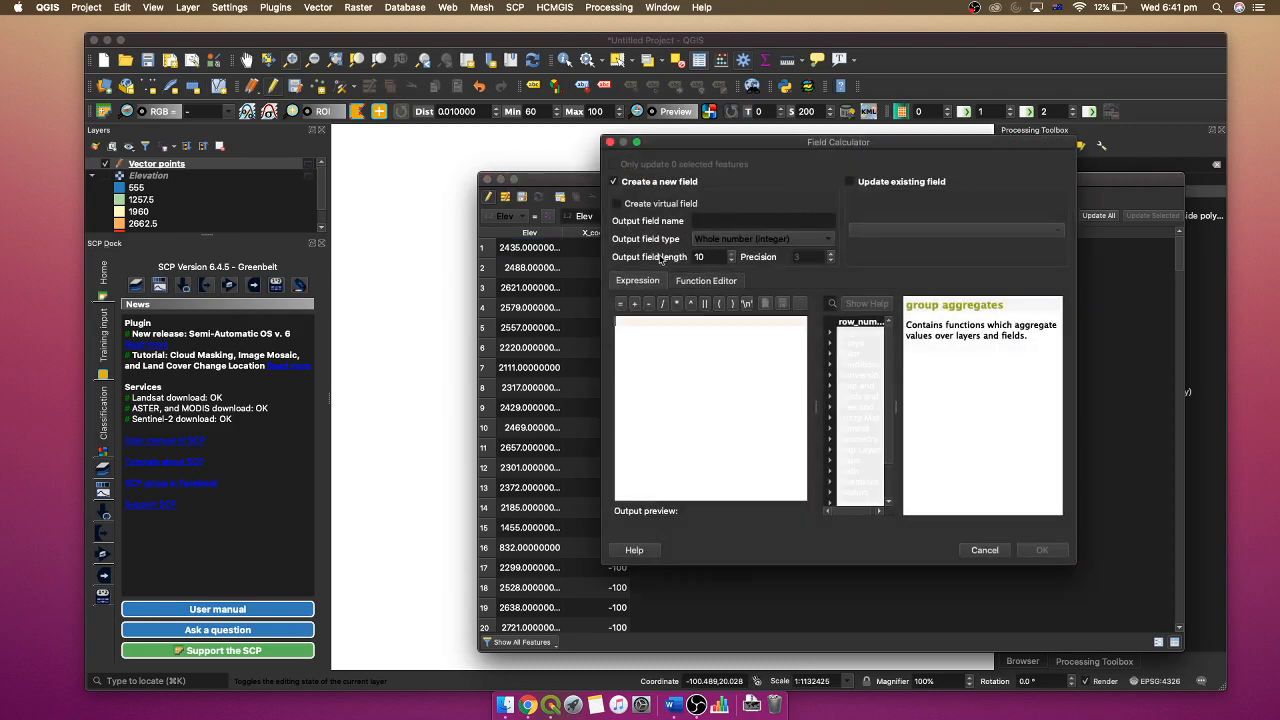
pyautogui.click(728, 222)
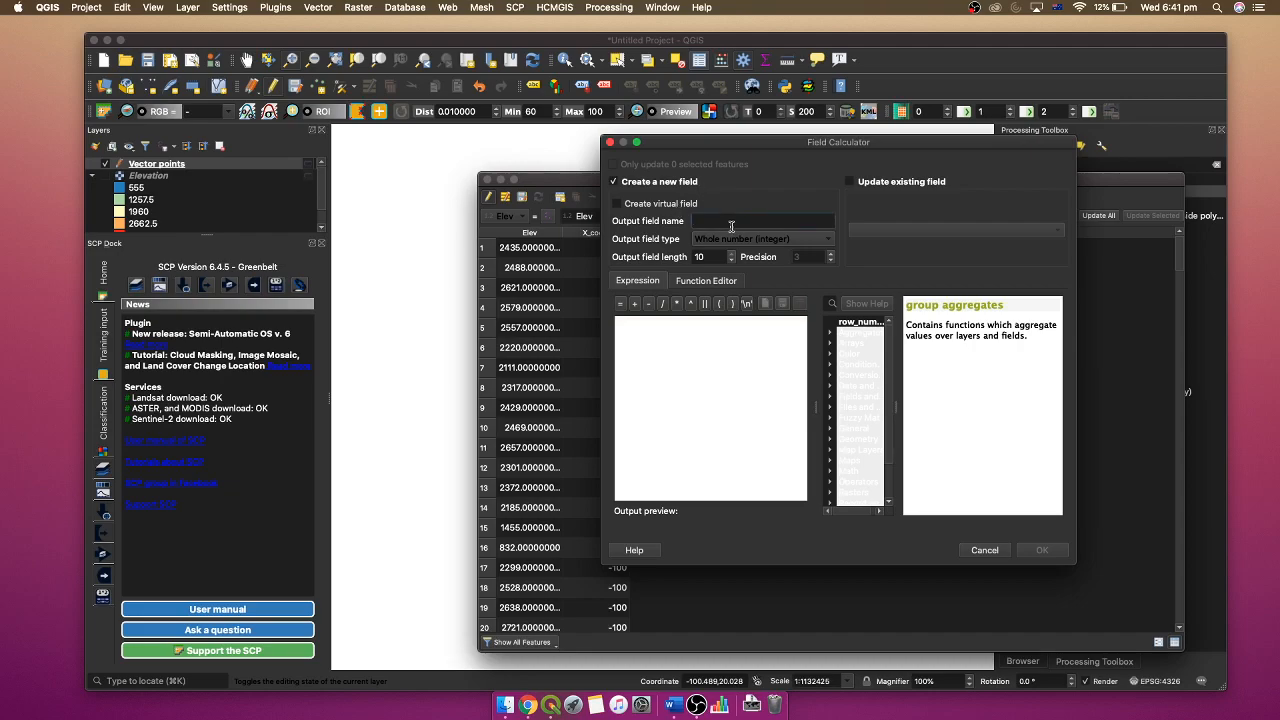
pyautogui.write('Y_coord')
pyautogui.click(714, 342)
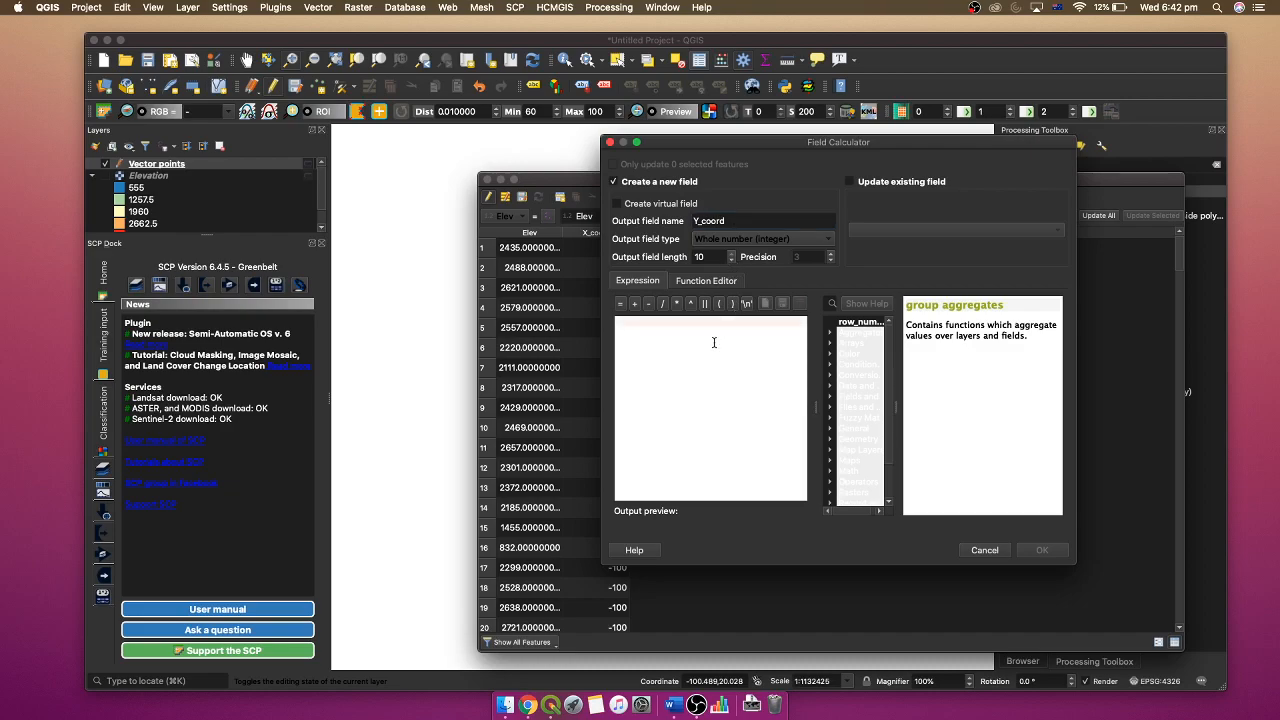
pyautogui.write('$y')
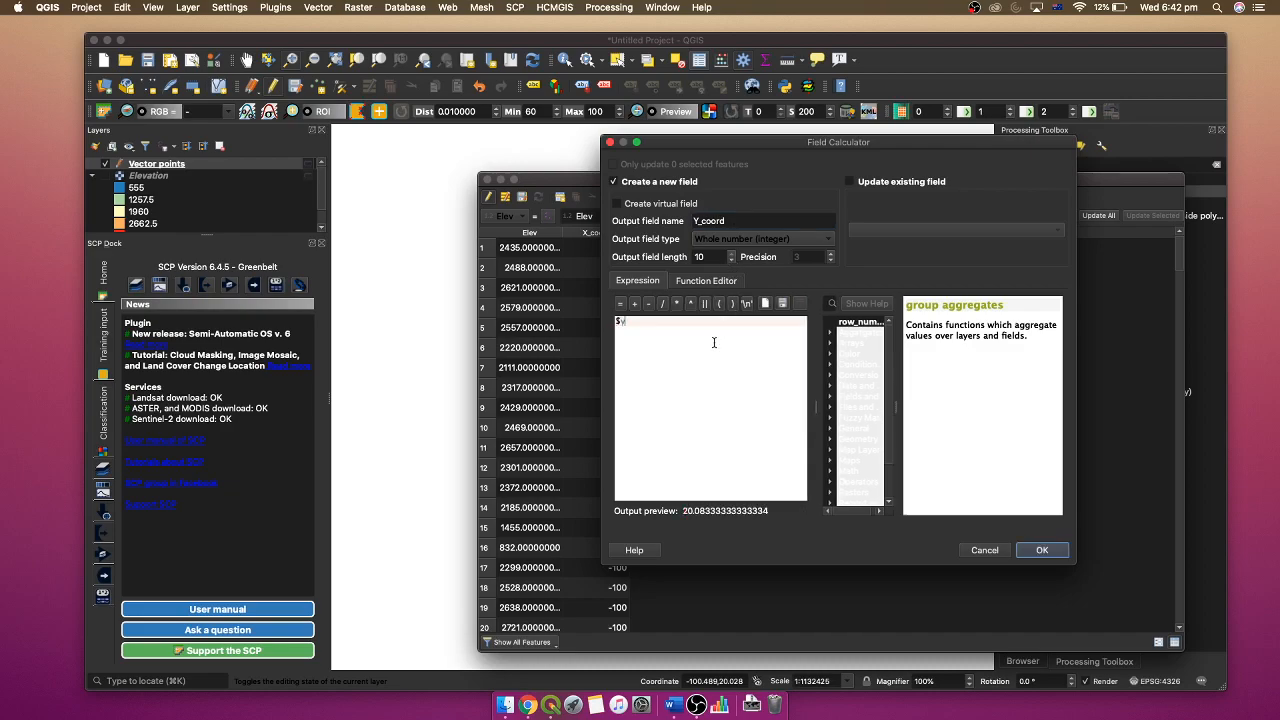
pyautogui.click(1046, 553)
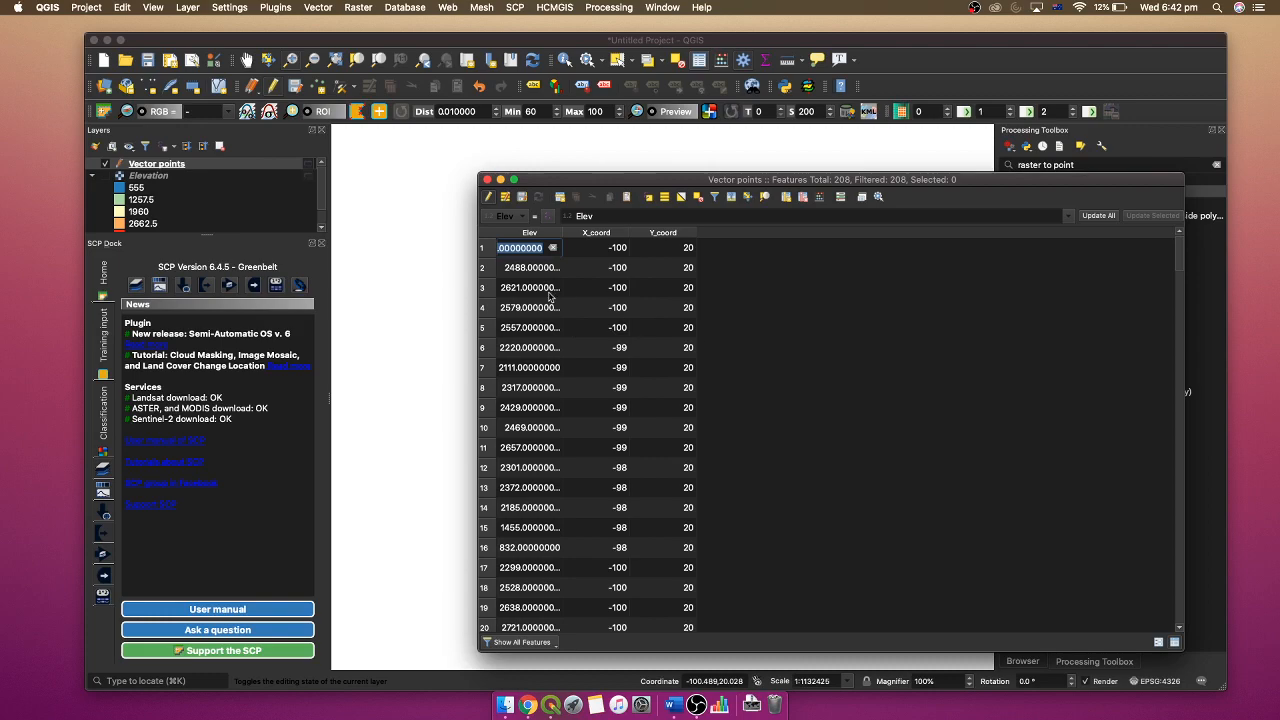
pyautogui.click(852, 302)
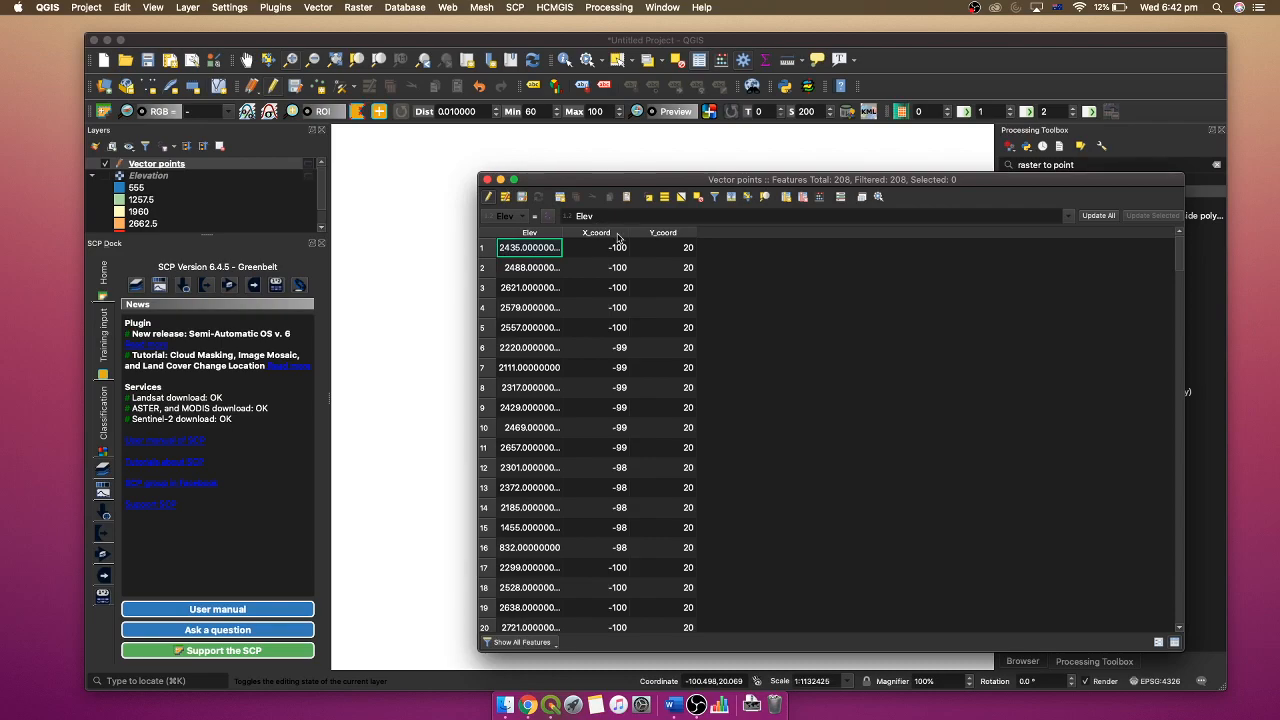
# - Select one point in the uppermost row on the map and show only selected features in the Vector points attribute table
pyautogui.moveTo(480, 174); pyautogui.dragTo(843, 246)
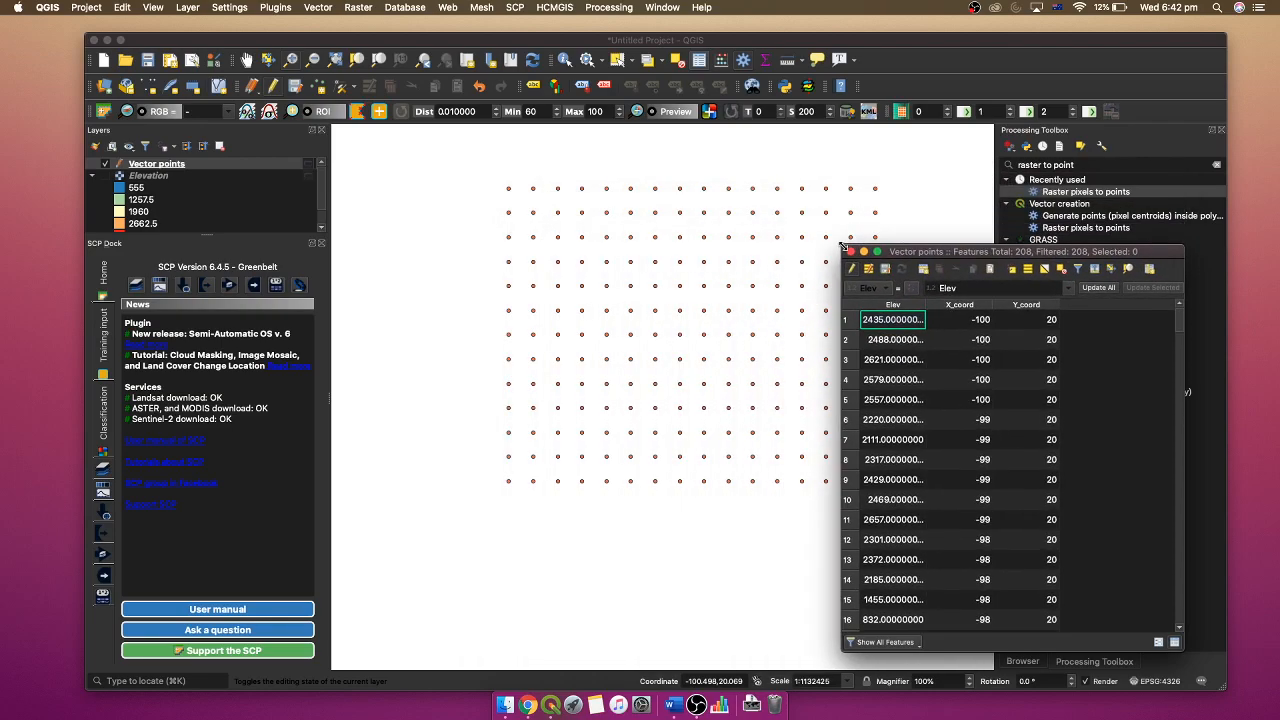
pyautogui.click(704, 241)
pyautogui.scroll(1, 704, 241)
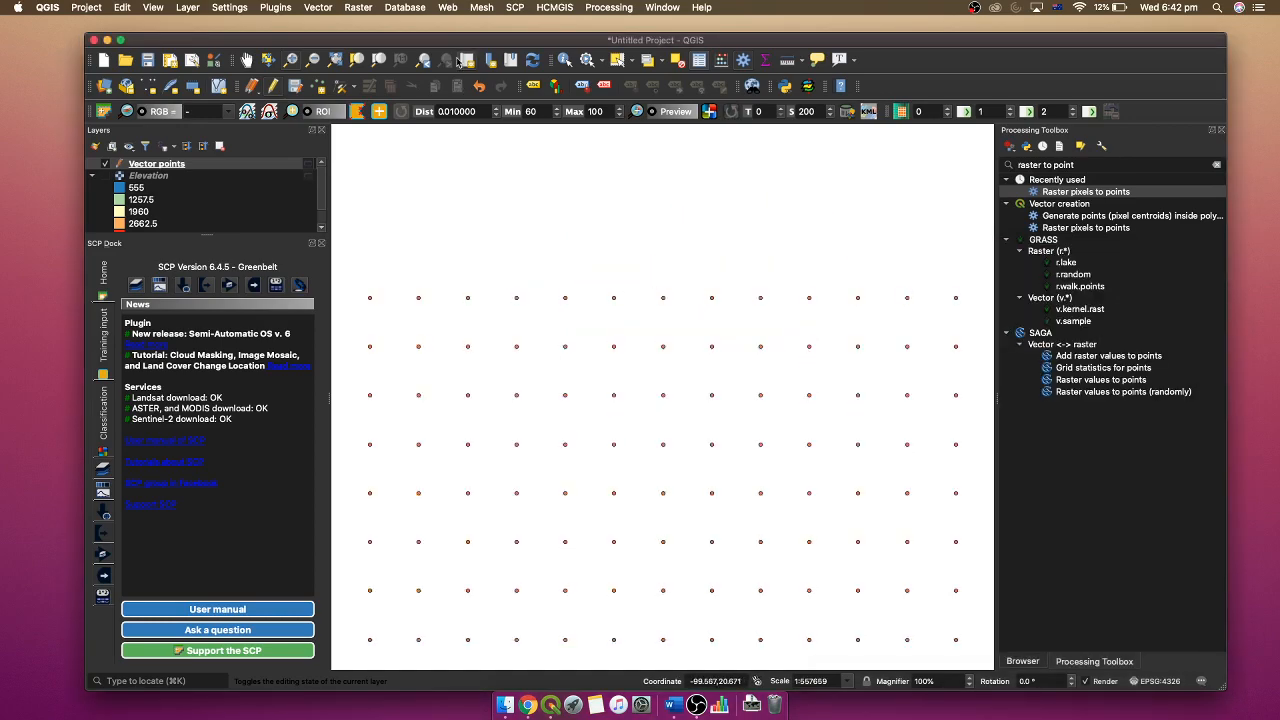
pyautogui.click(615, 62)
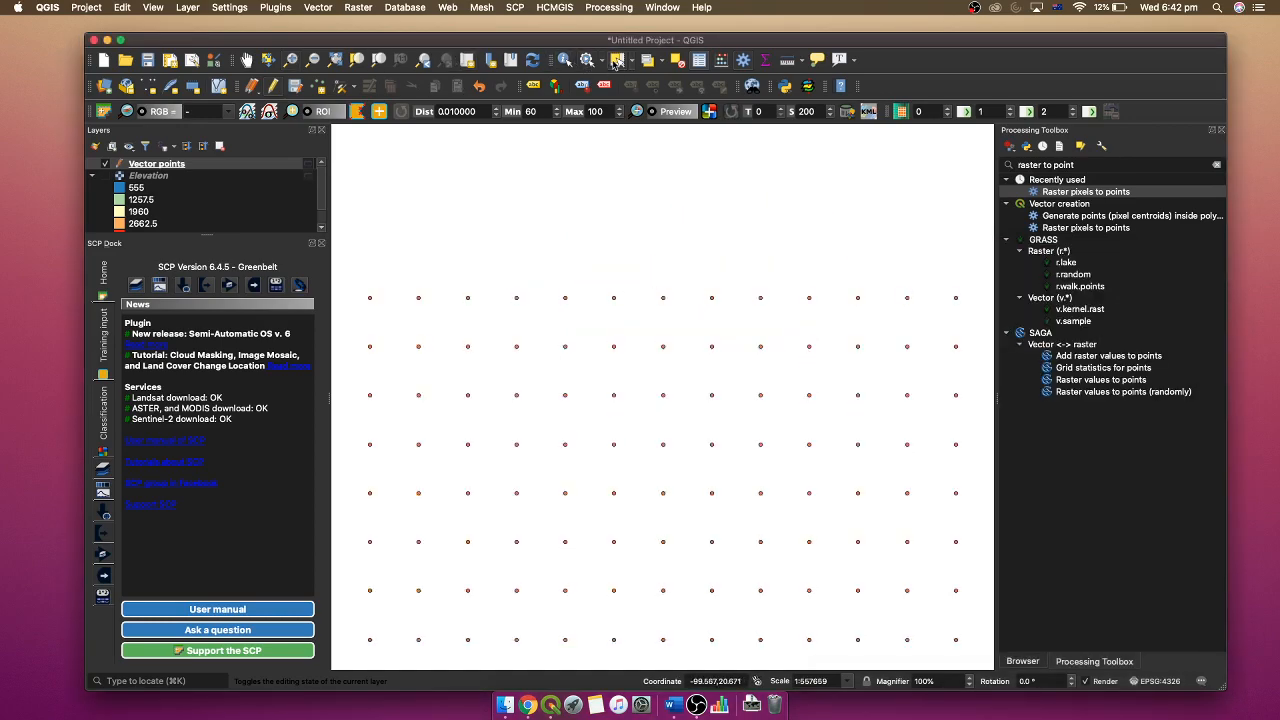
pyautogui.click(711, 299)
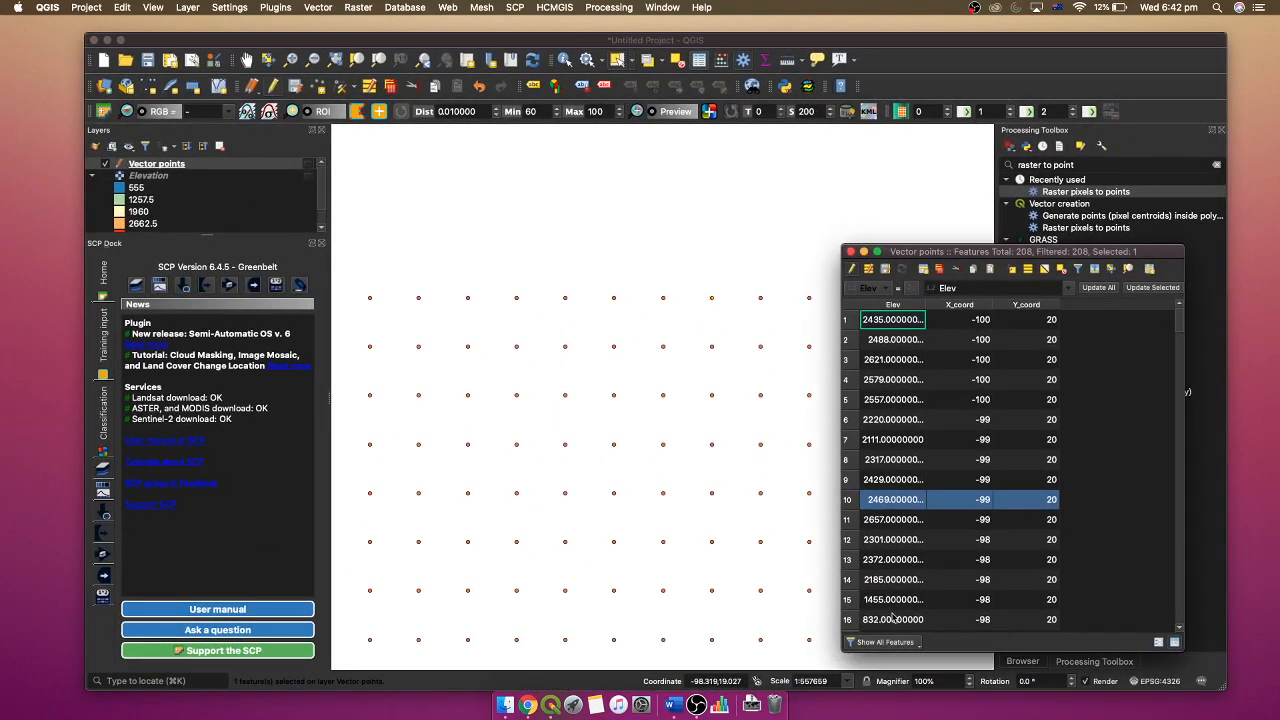
pyautogui.click(882, 642)
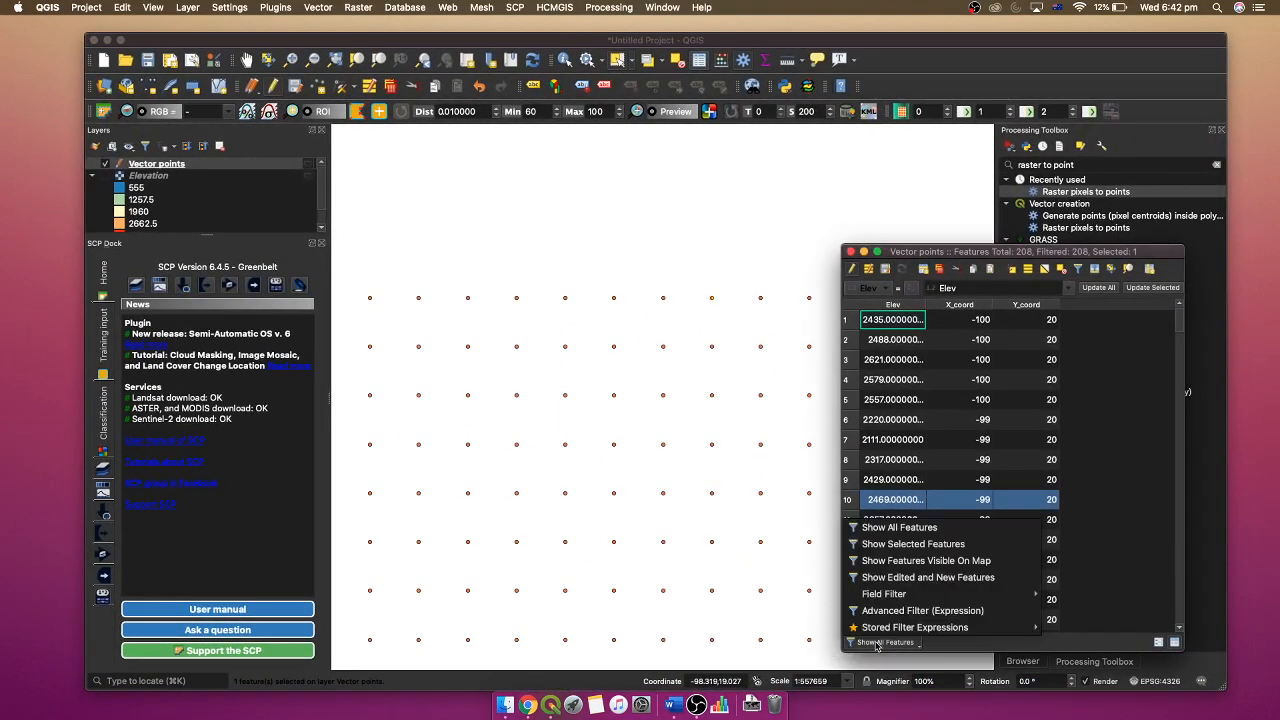
pyautogui.click(912, 550)
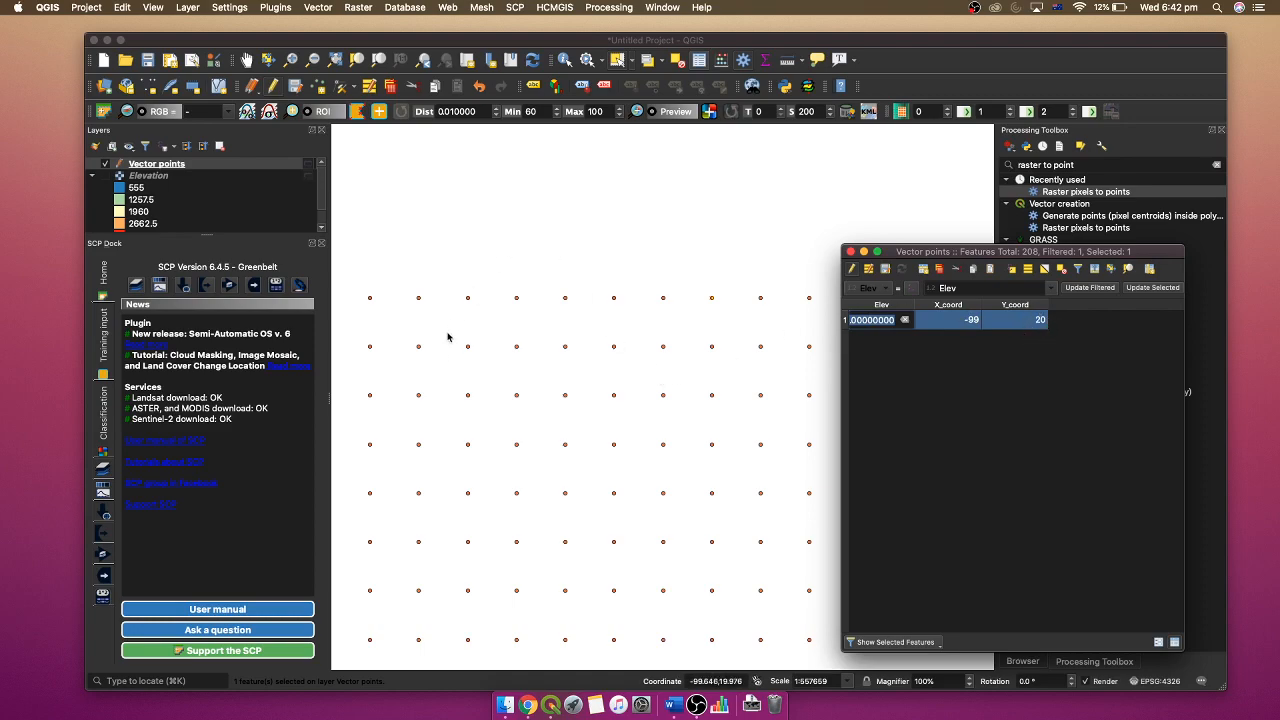
# - Stop editing Vector points with its changes saved and close the attribute table
pyautogui.moveTo(940, 251); pyautogui.dragTo(687, 248)
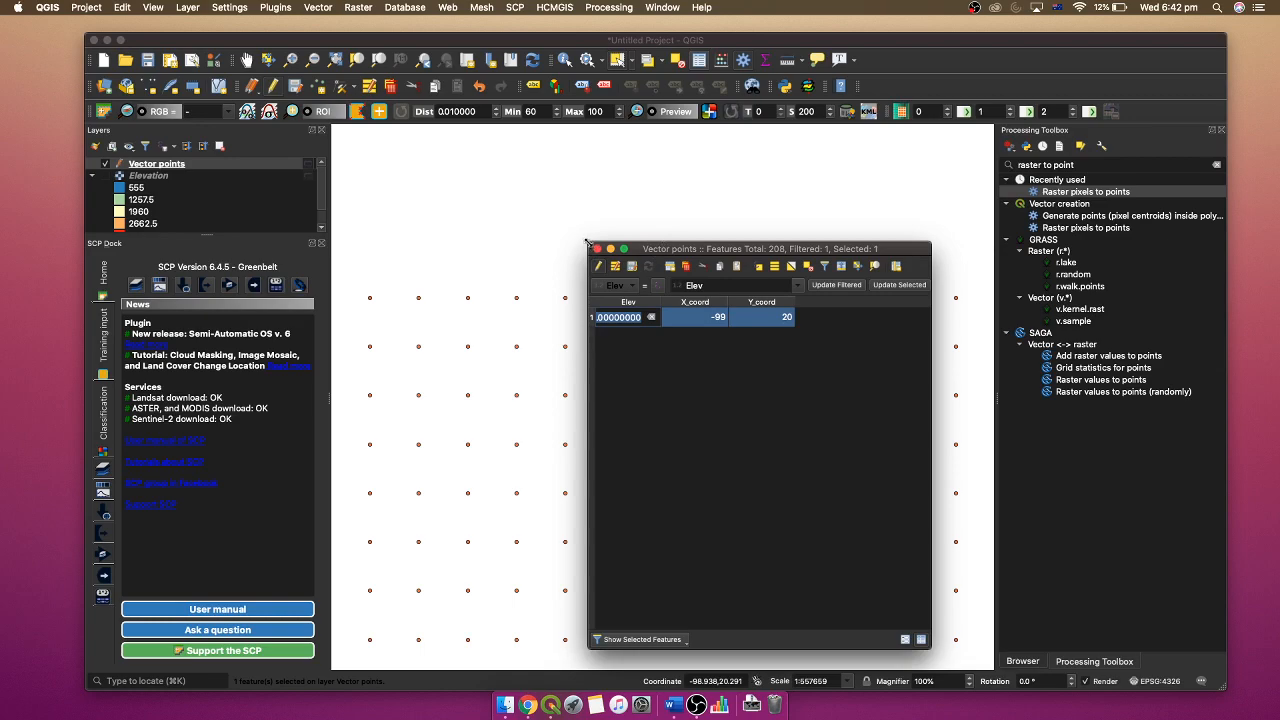
pyautogui.moveTo(588, 241); pyautogui.dragTo(547, 220)
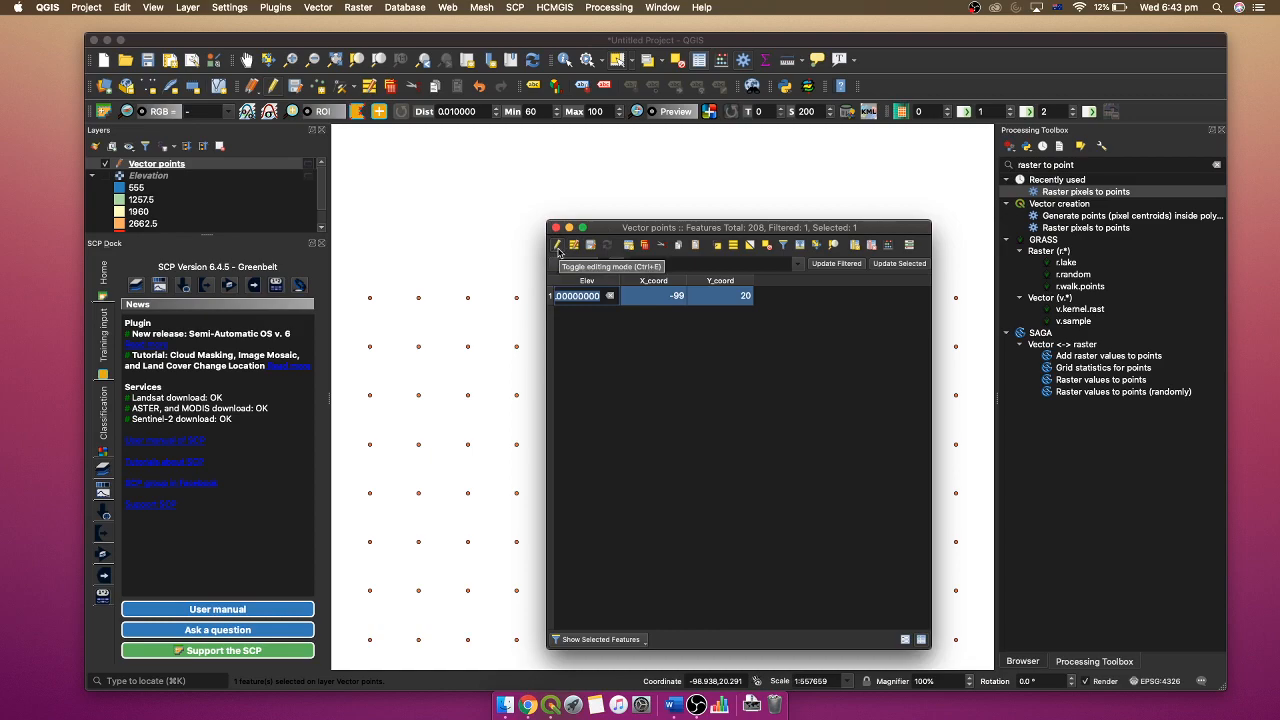
pyautogui.click(557, 251)
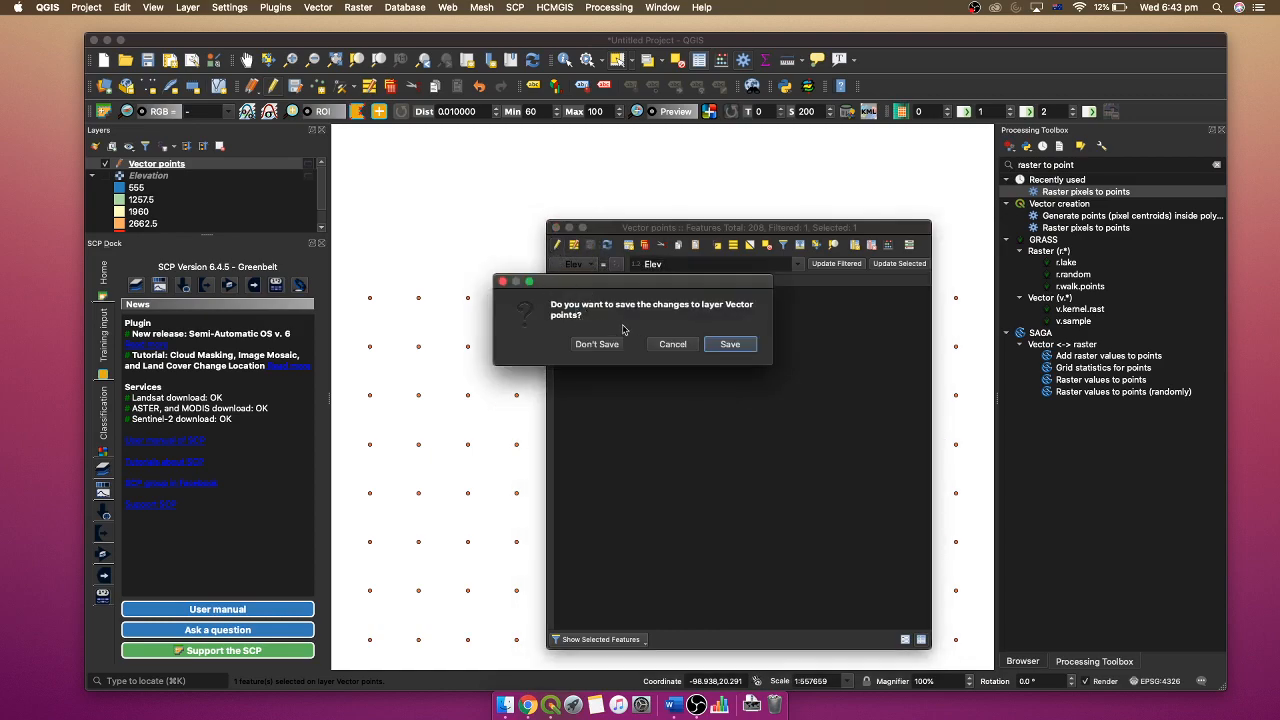
pyautogui.click(738, 350)
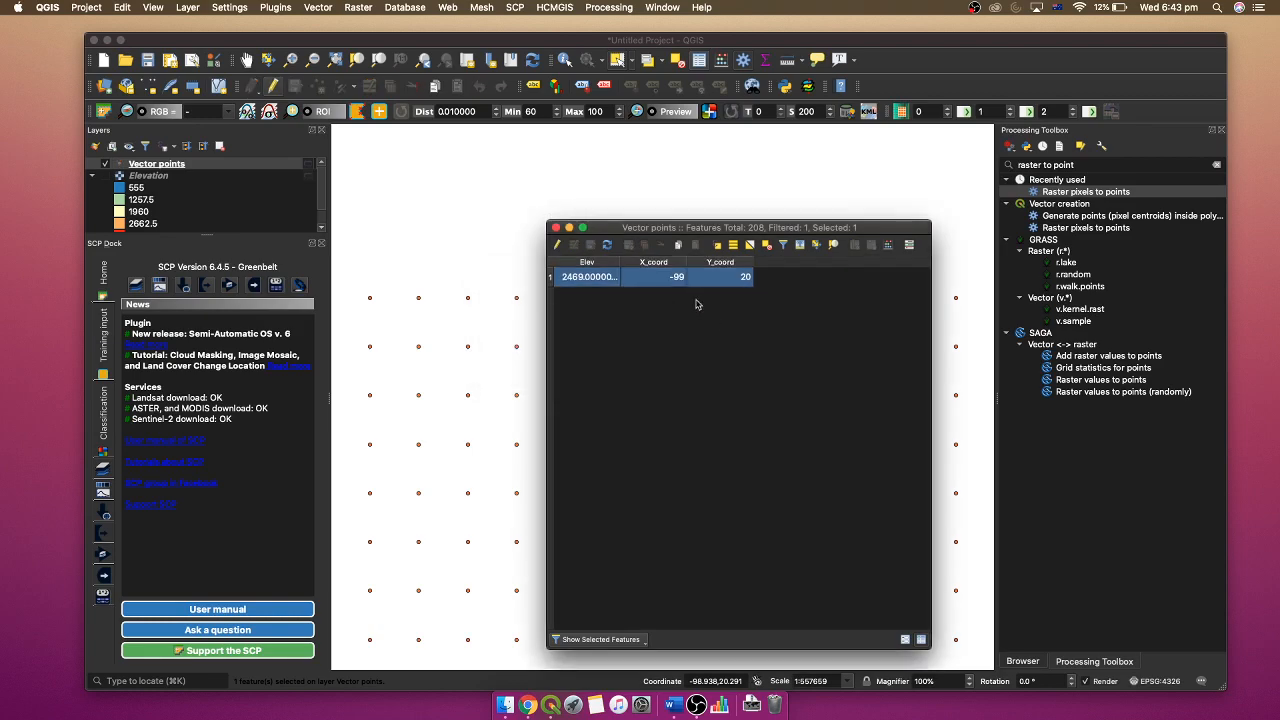
pyautogui.click(557, 228)
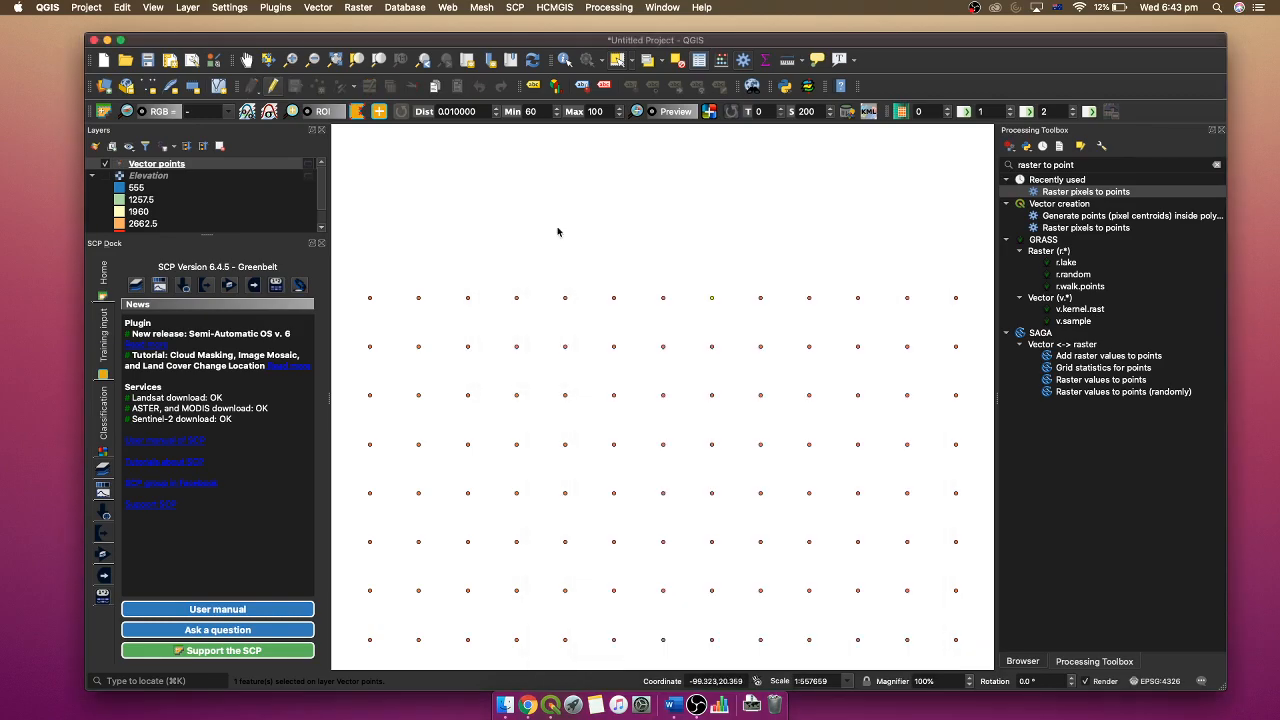
# - Export all Vector points features as the comma-separated file CSV_elev.csv in EPSG:4326 - WGS 84, adding the saved file to the map
pyautogui.rightClick(180, 168)
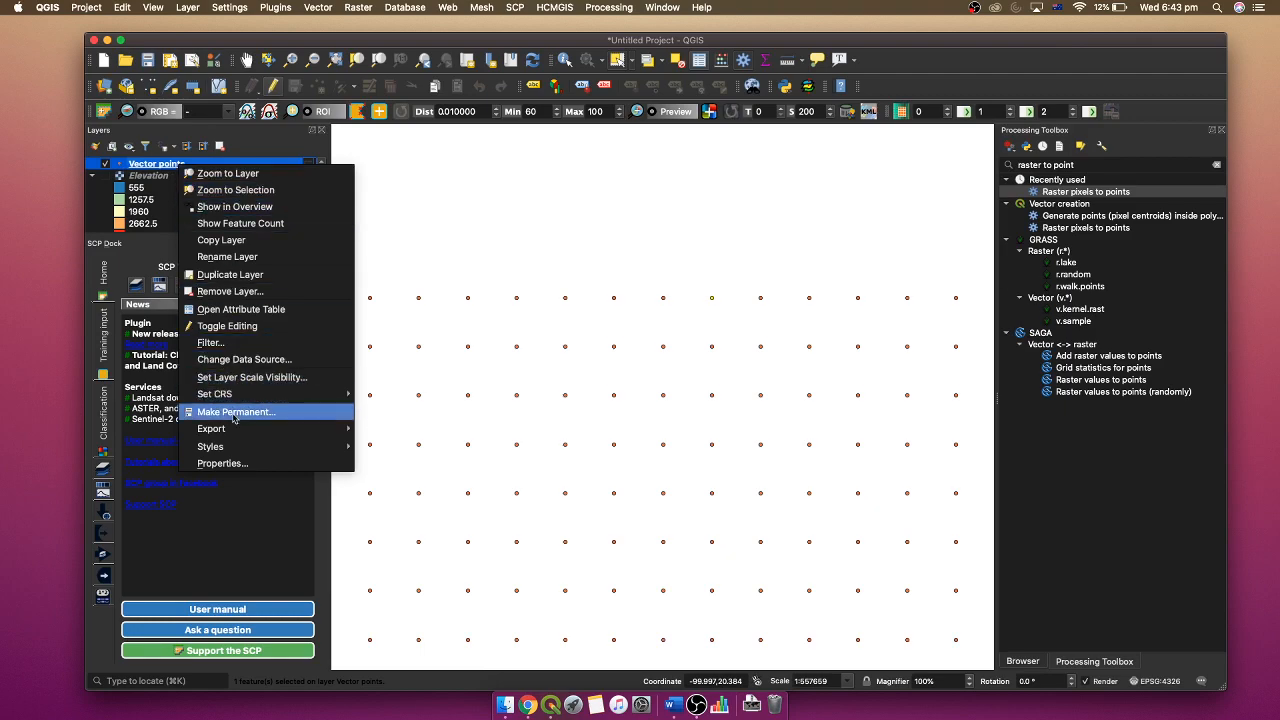
pyautogui.moveTo(248, 430)
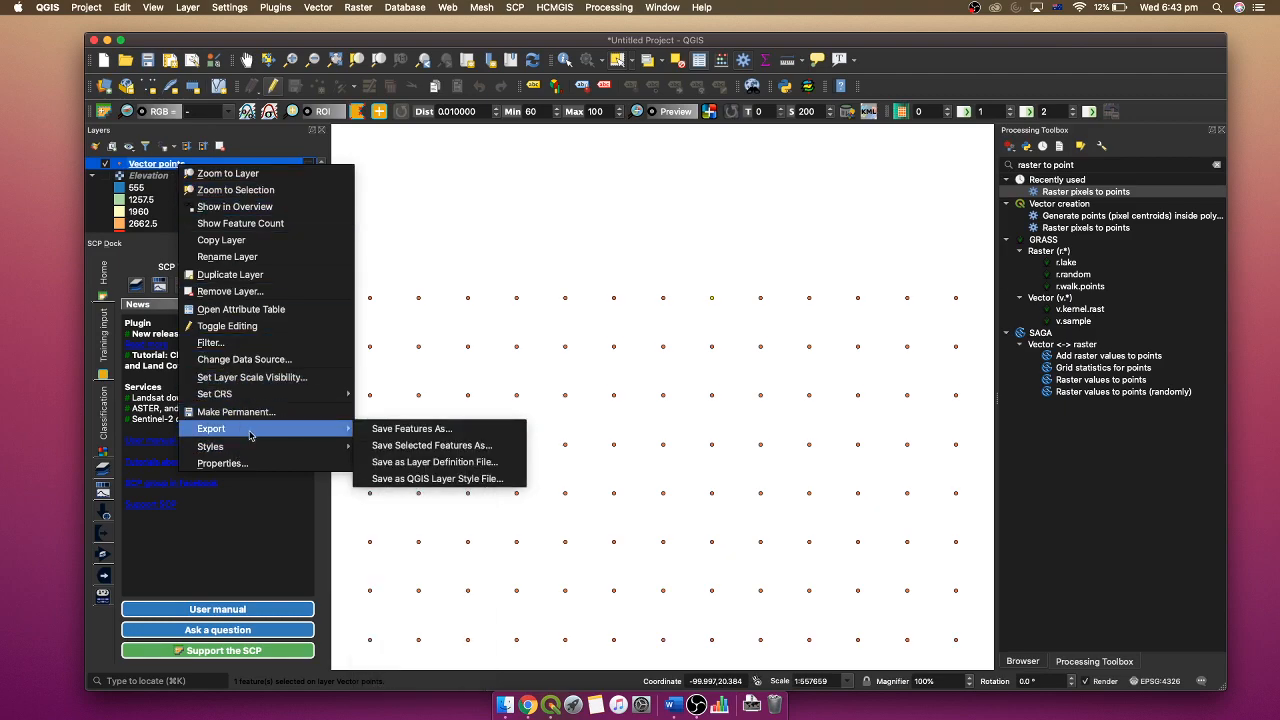
pyautogui.click(425, 429)
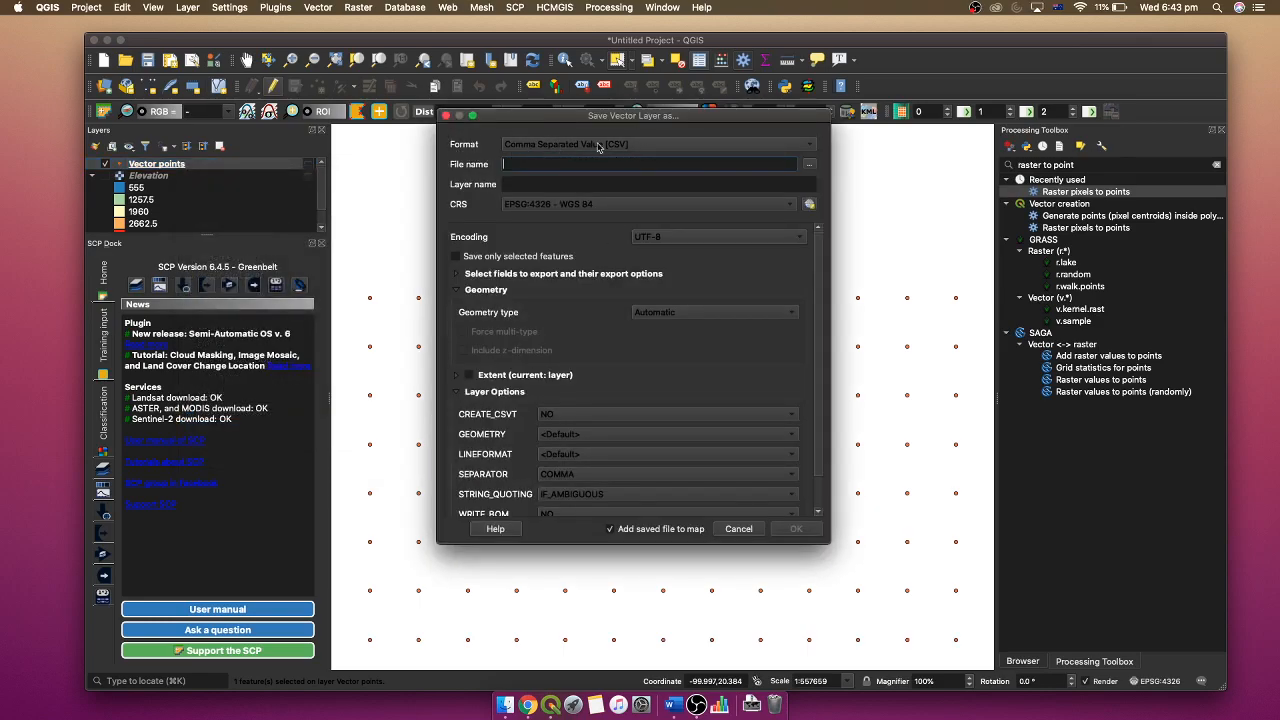
pyautogui.click(809, 163)
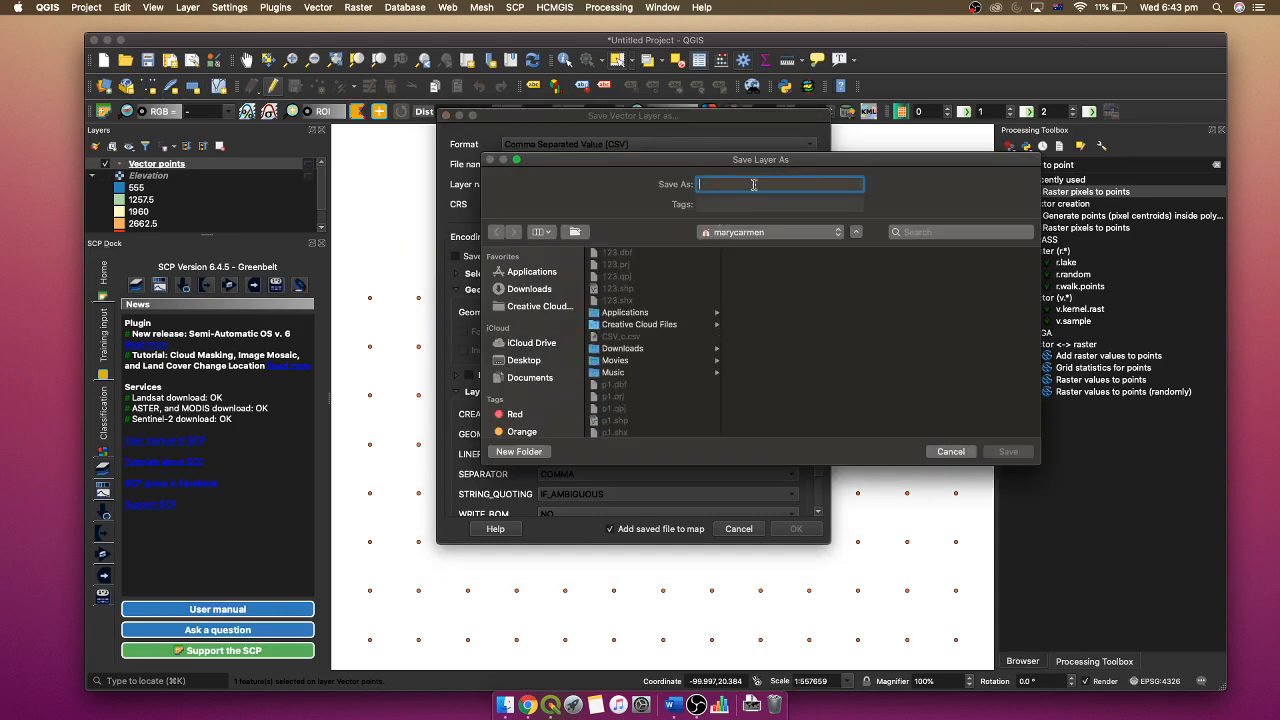
pyautogui.write('CSV_elev')
pyautogui.click(1009, 452)
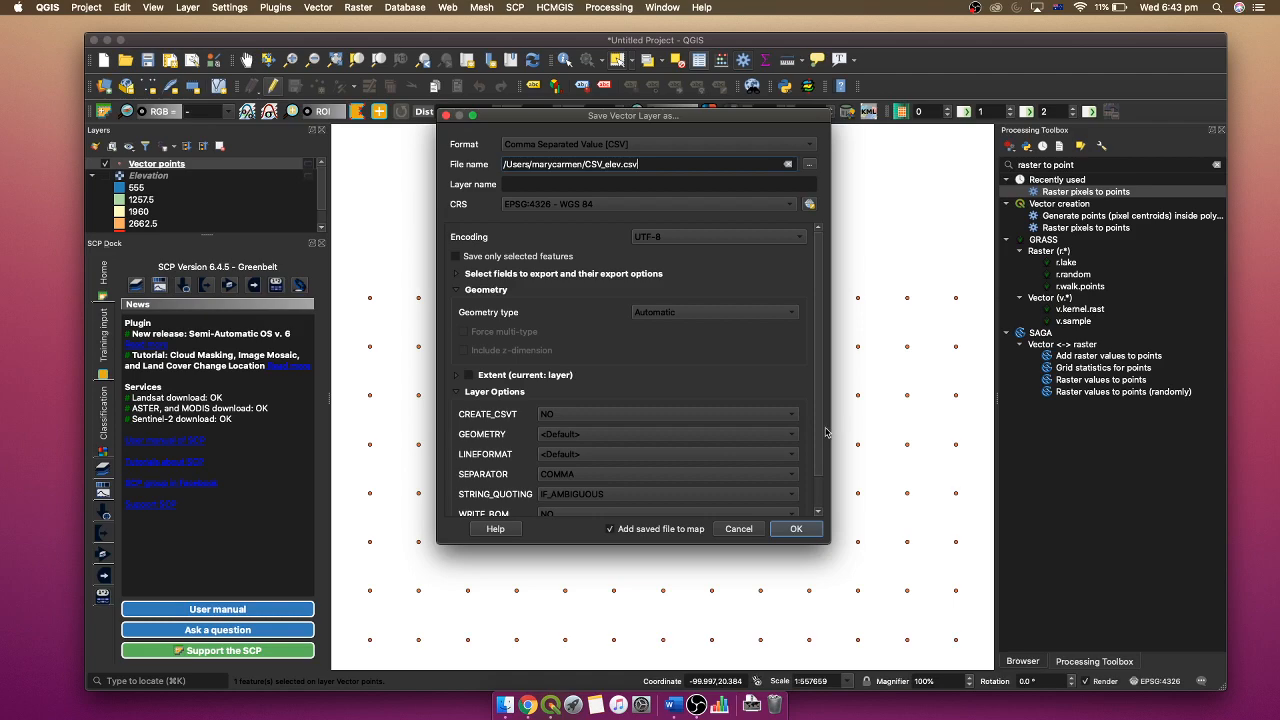
pyautogui.click(795, 529)
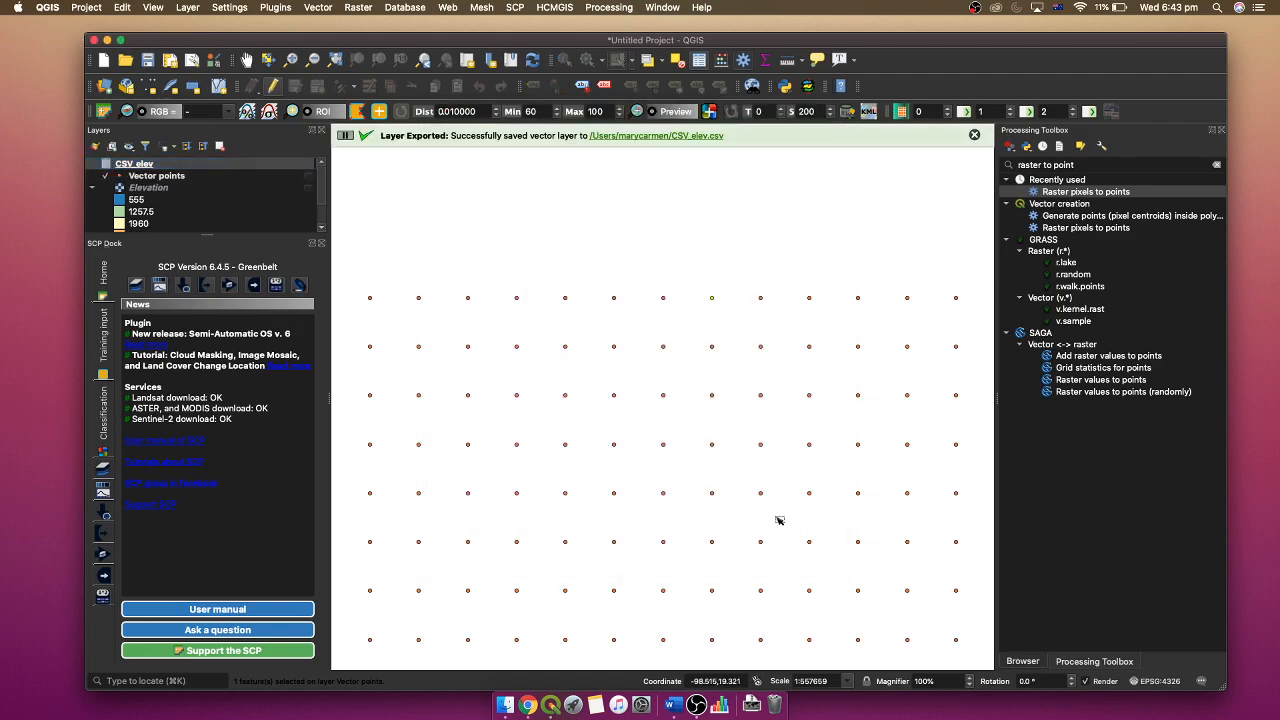
# - Examine the exported CSV_elev table in Numbers and close it
pyautogui.click(690, 143)
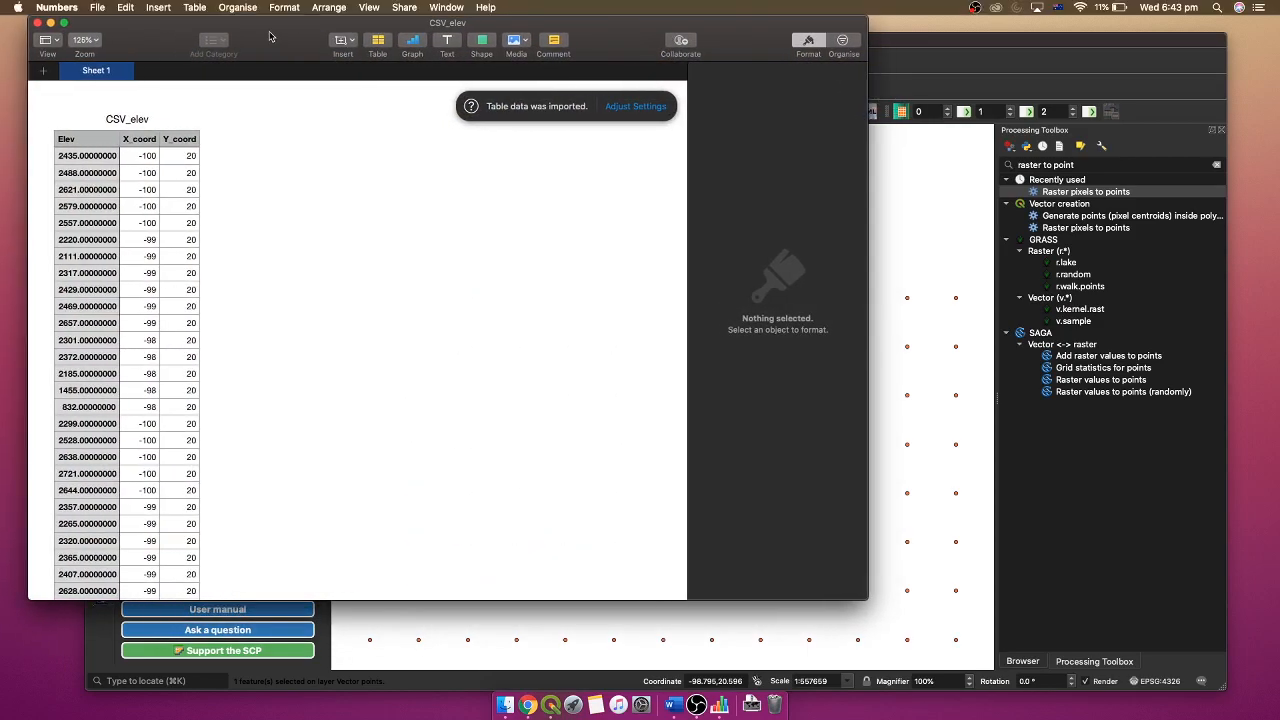
pyautogui.moveTo(285, 38); pyautogui.dragTo(537, 77)
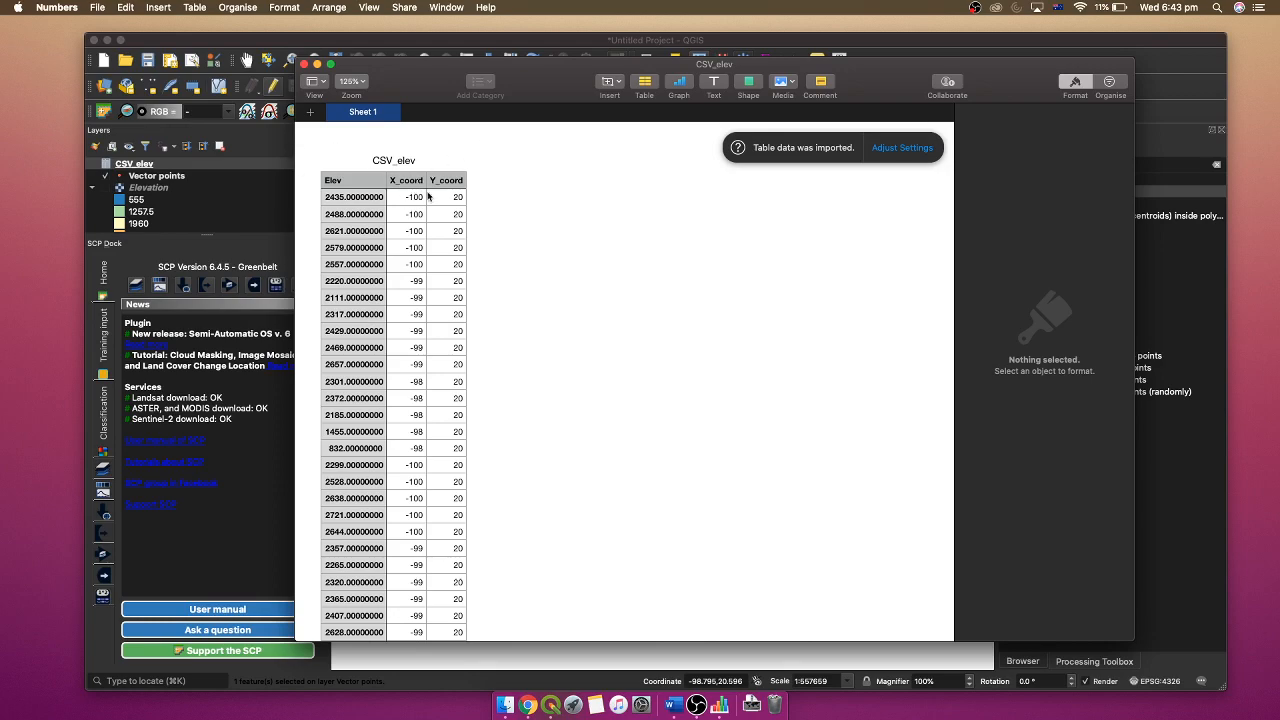
pyautogui.click(304, 66)
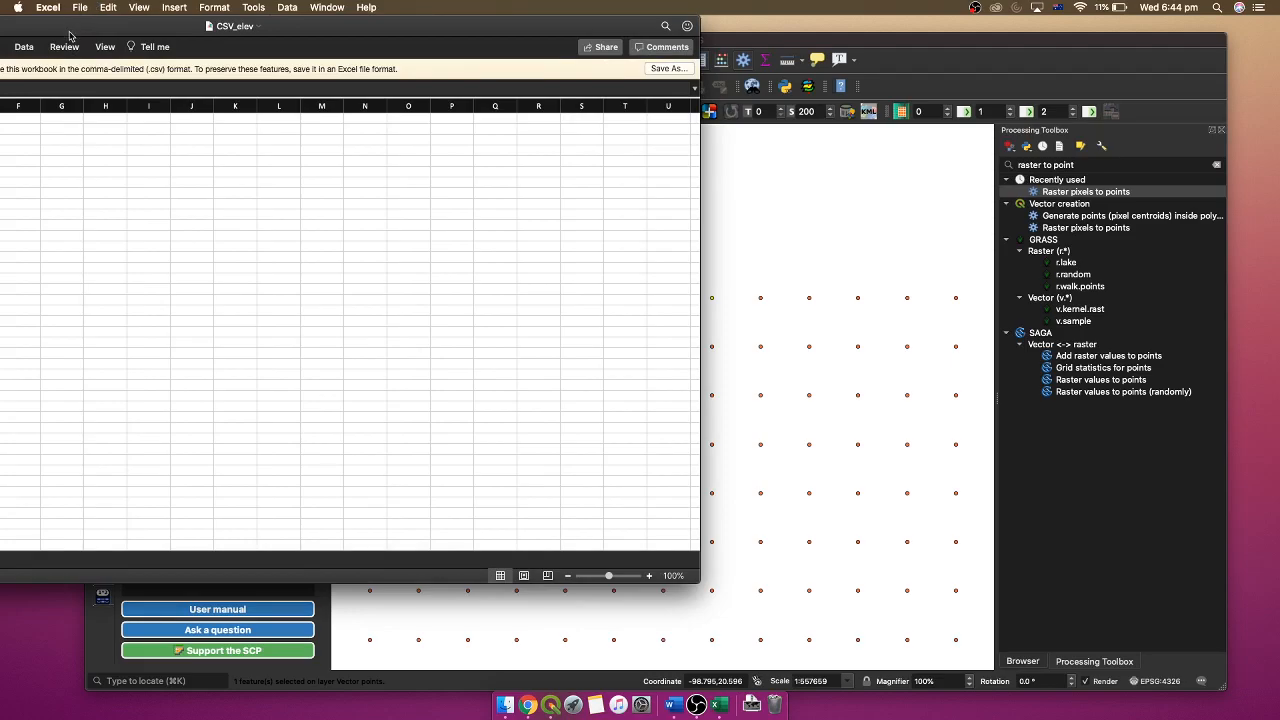
# - Switch to CSV_elev in Excel, resize its window, inspect the elevation and coordinate columns, and close the workbook
pyautogui.moveTo(100, 24); pyautogui.dragTo(130, 31)
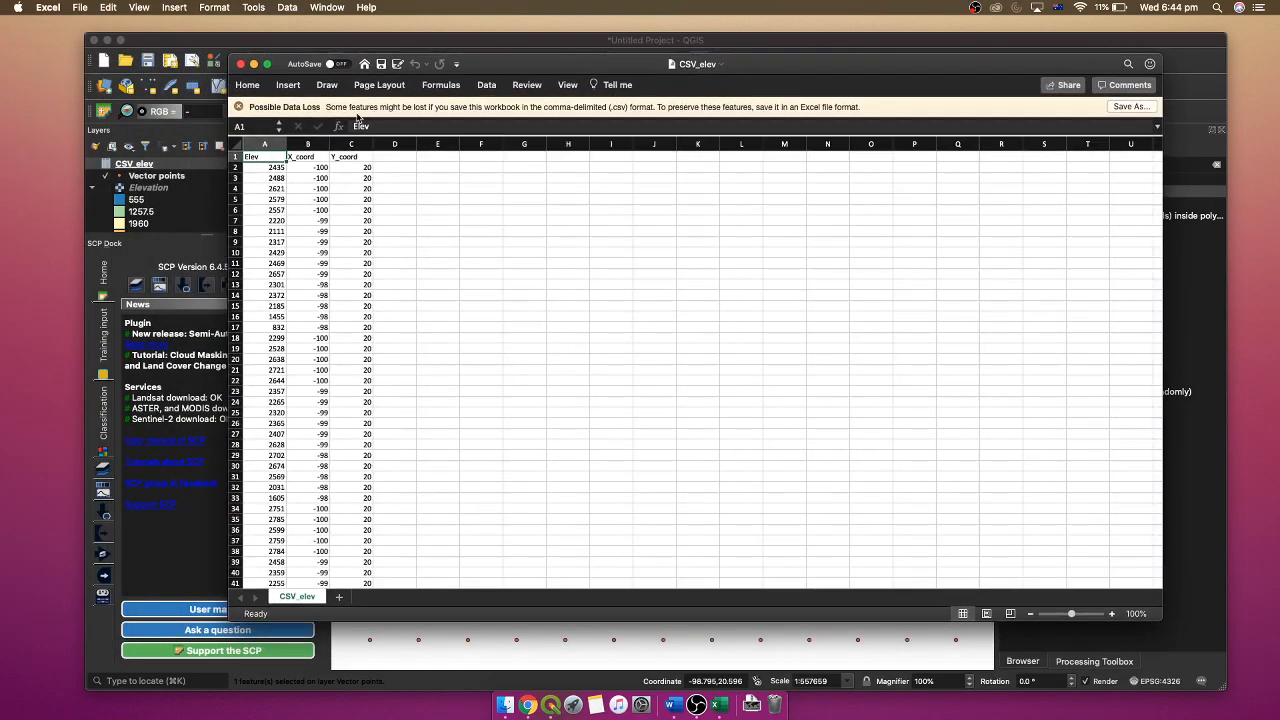
pyautogui.moveTo(226, 57); pyautogui.dragTo(436, 127)
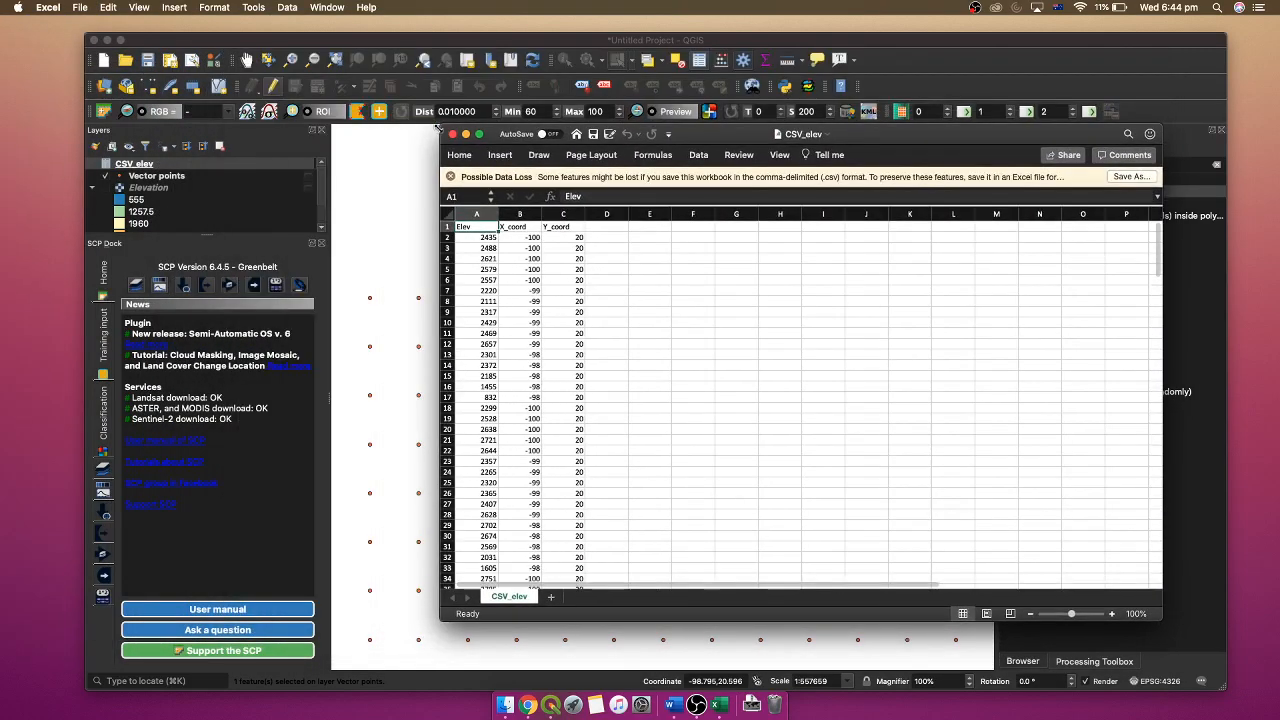
pyautogui.click(520, 259)
pyautogui.click(520, 227)
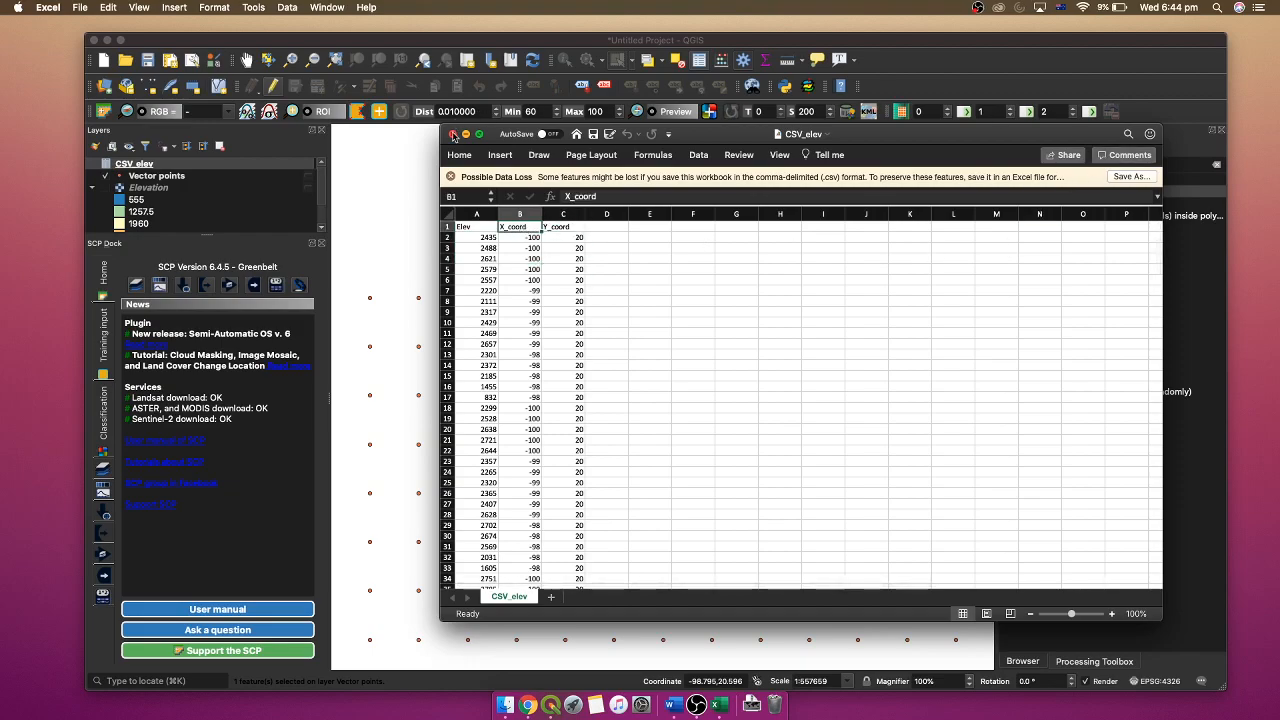
pyautogui.click(452, 134)
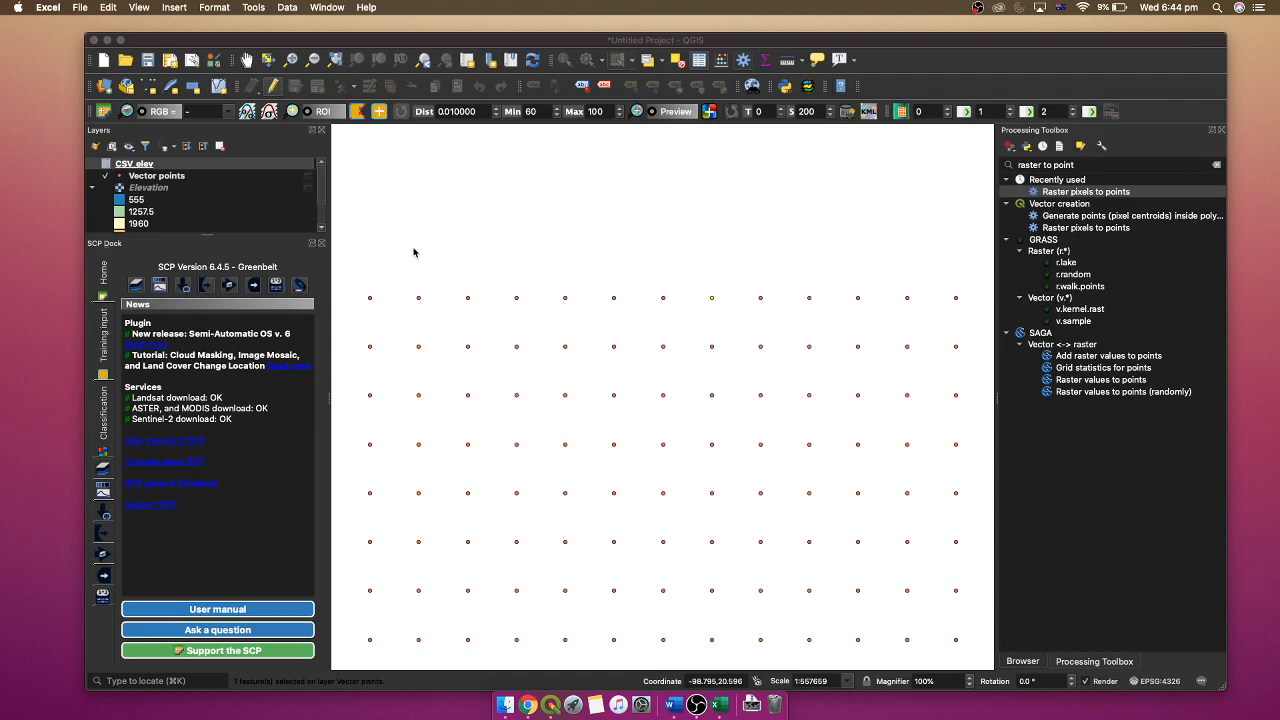